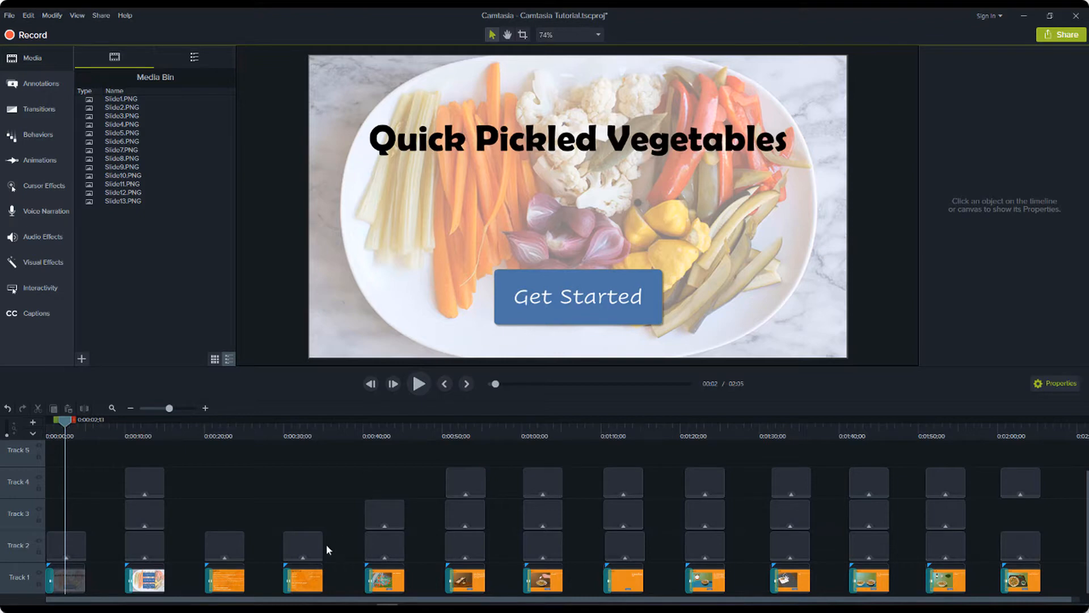
Review the slide images laid out along the timeline, from the title slide to Step 6, and the source PowerPoint presentation
left_click(79, 582)
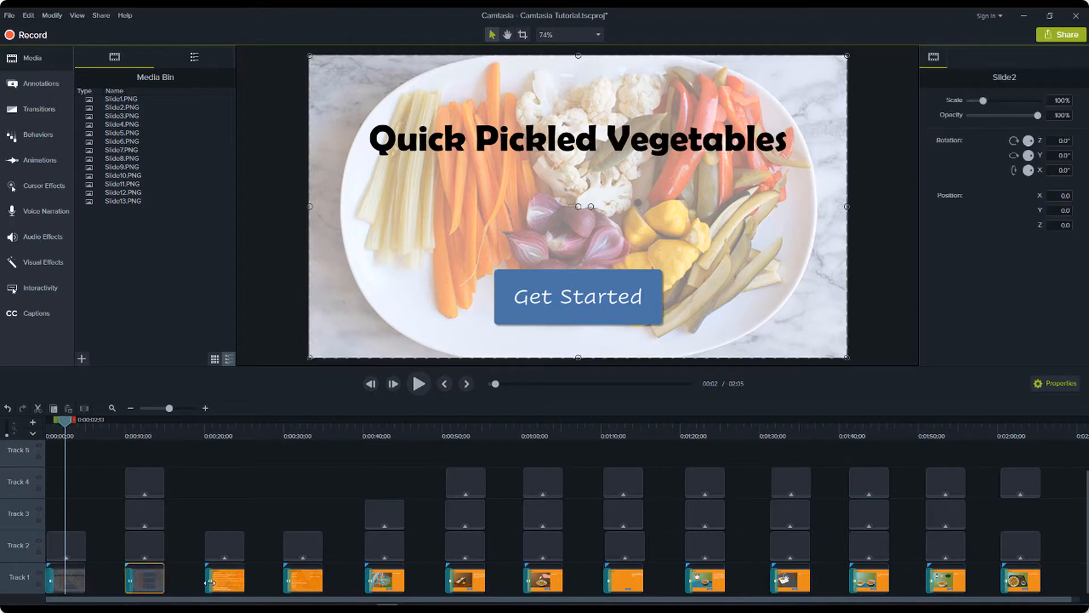
left_click(224, 580)
left_click_drag(95, 422, 804, 421)
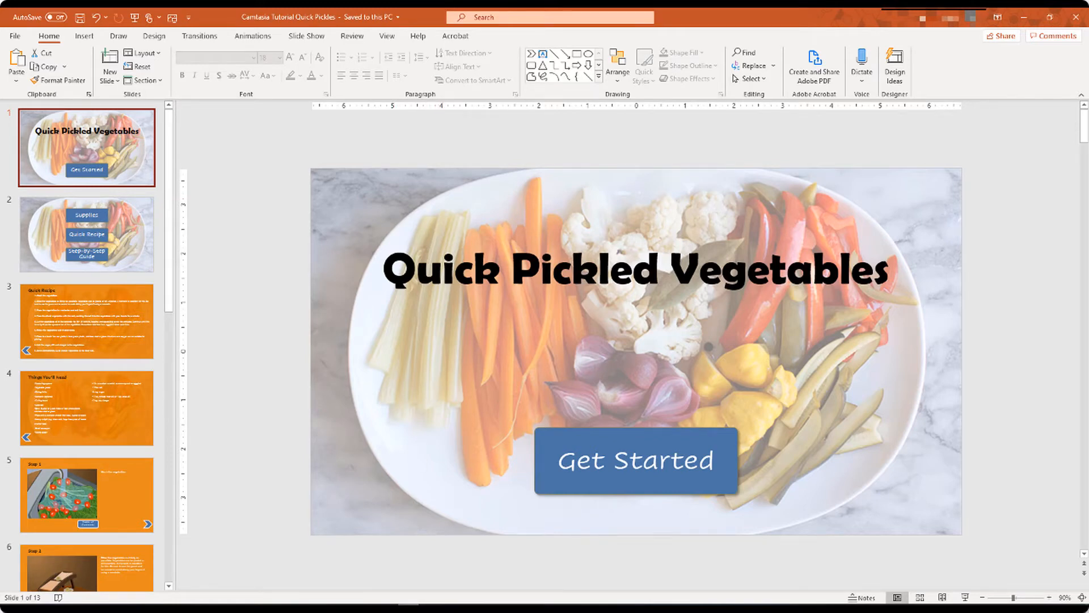
left_click(388, 609)
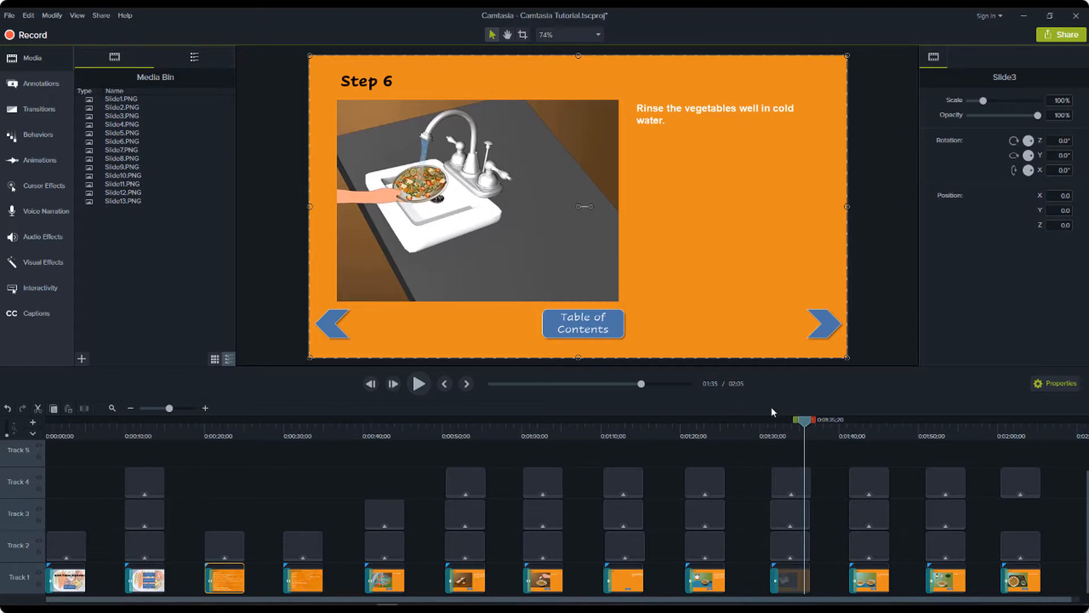
left_click_drag(803, 424, 78, 431)
Show the timeline markers, check the marker type options and the Title Slide marker's properties, and hide the markers again
left_click(76, 222)
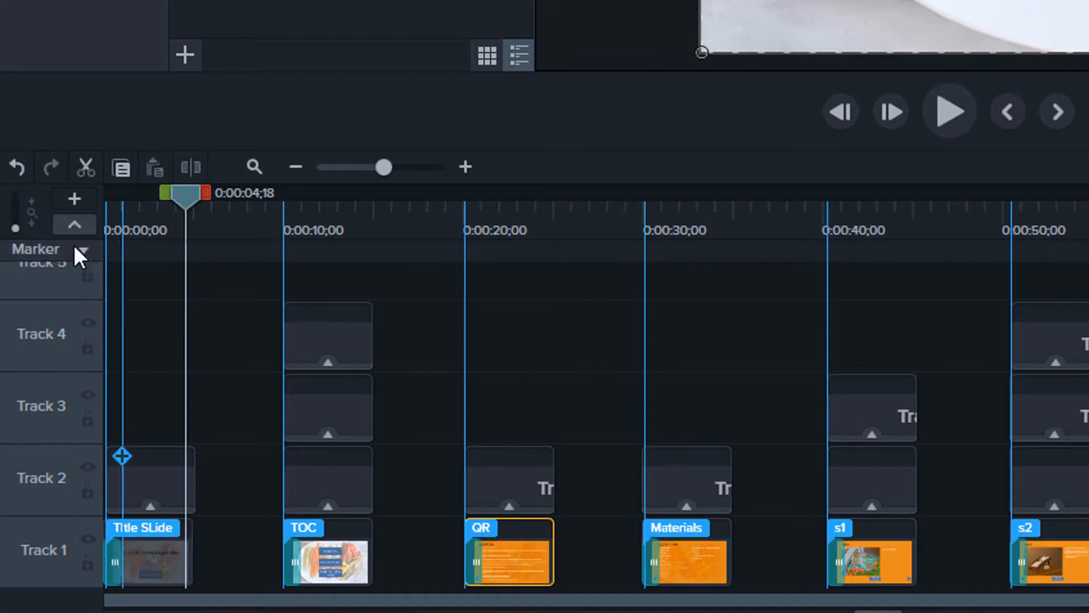
left_click(82, 250)
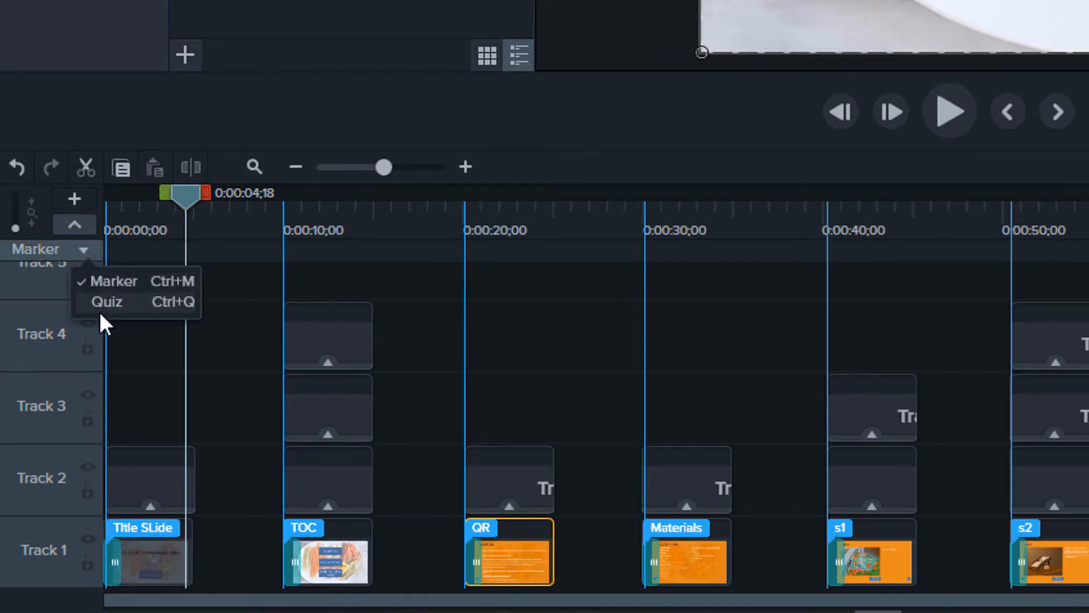
left_click(106, 283)
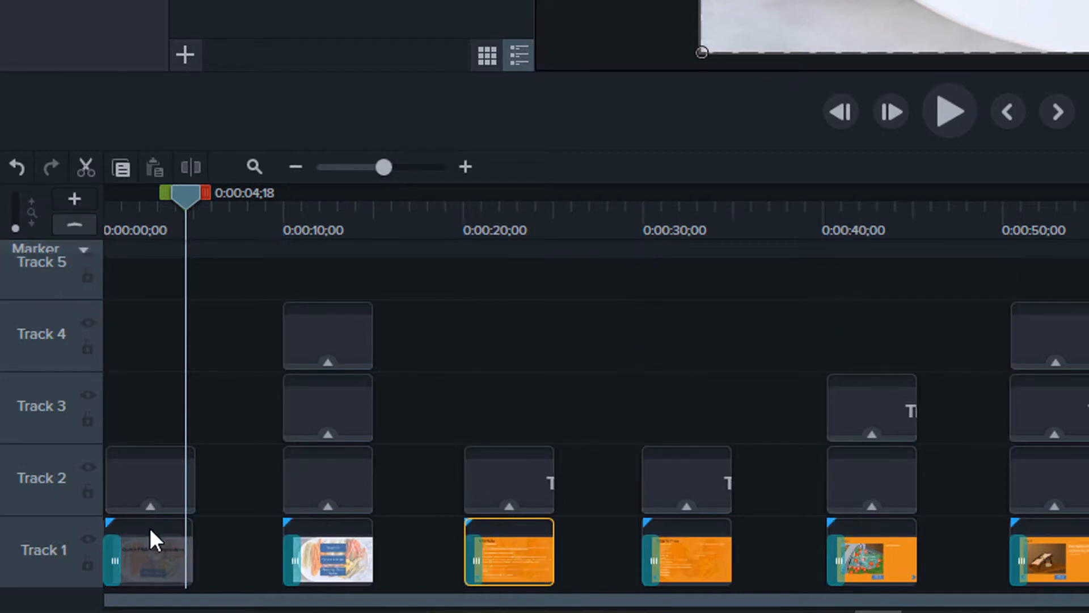
left_click(109, 520)
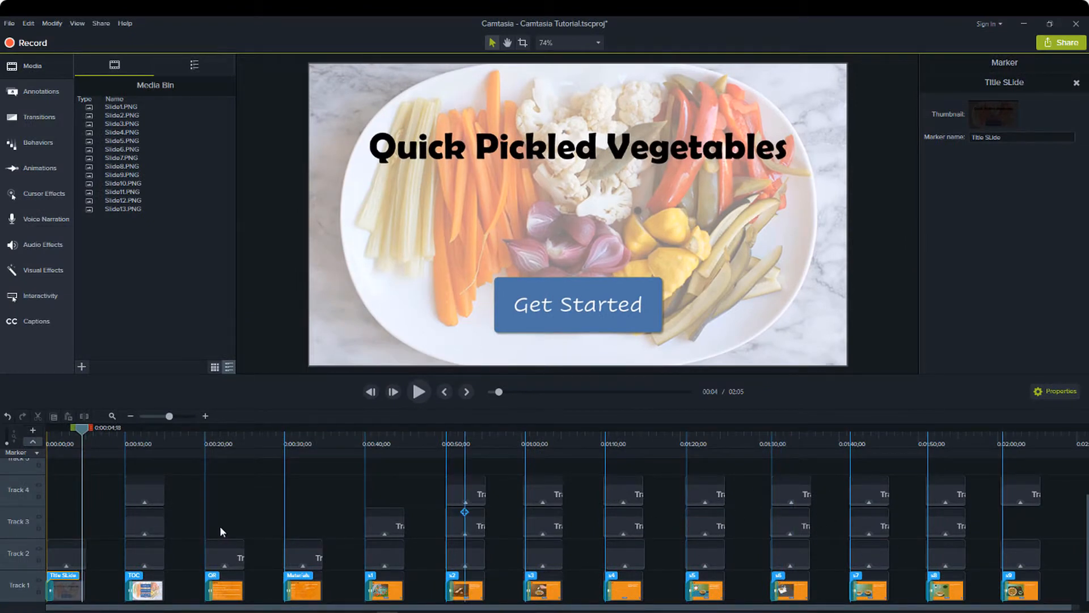
left_click(34, 440)
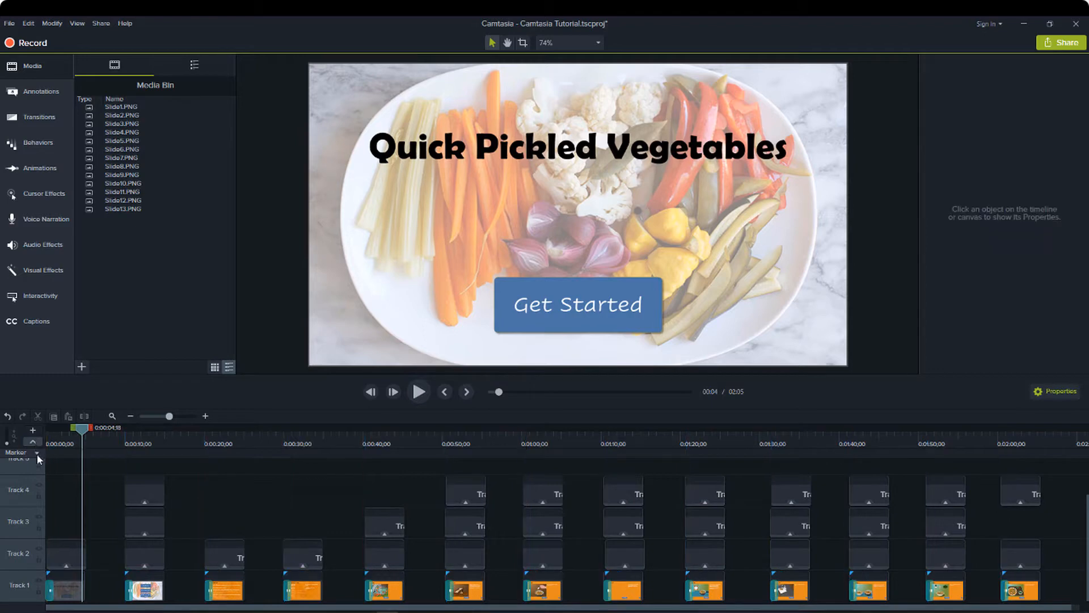
Examine the hotspot over the title slide's Get Started button and find the Interactive Hotspot among the blur and highlight annotations
left_click(72, 562)
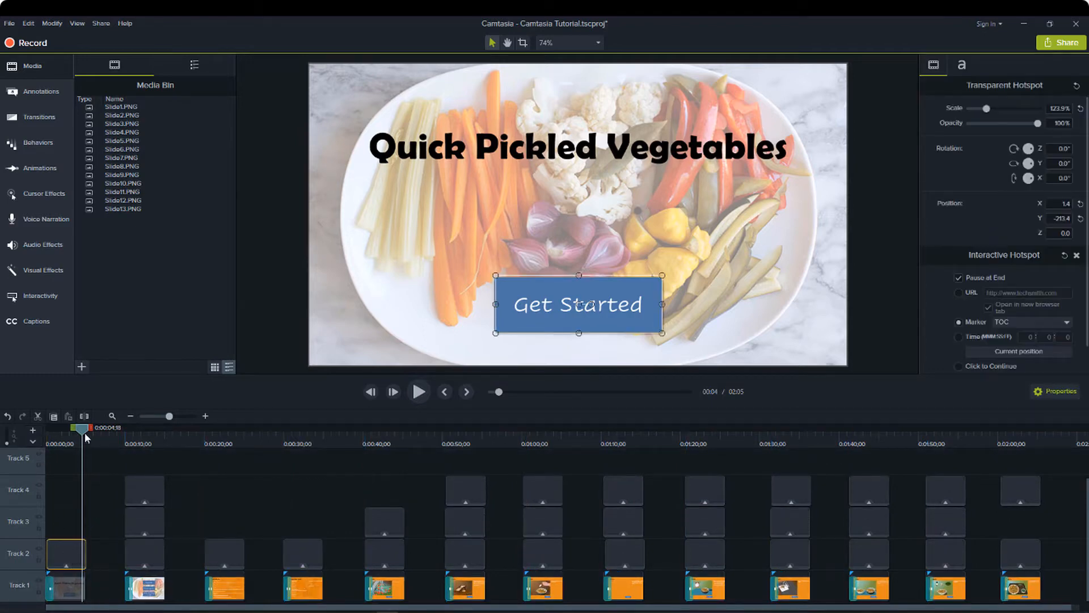
left_click_drag(85, 431, 75, 431)
left_click(25, 94)
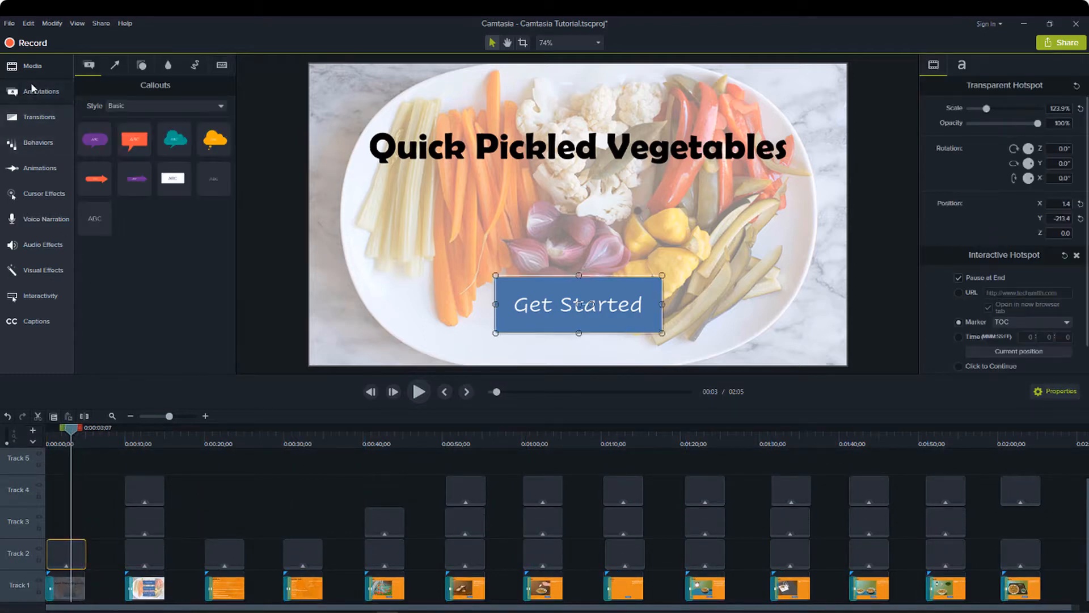
left_click(169, 65)
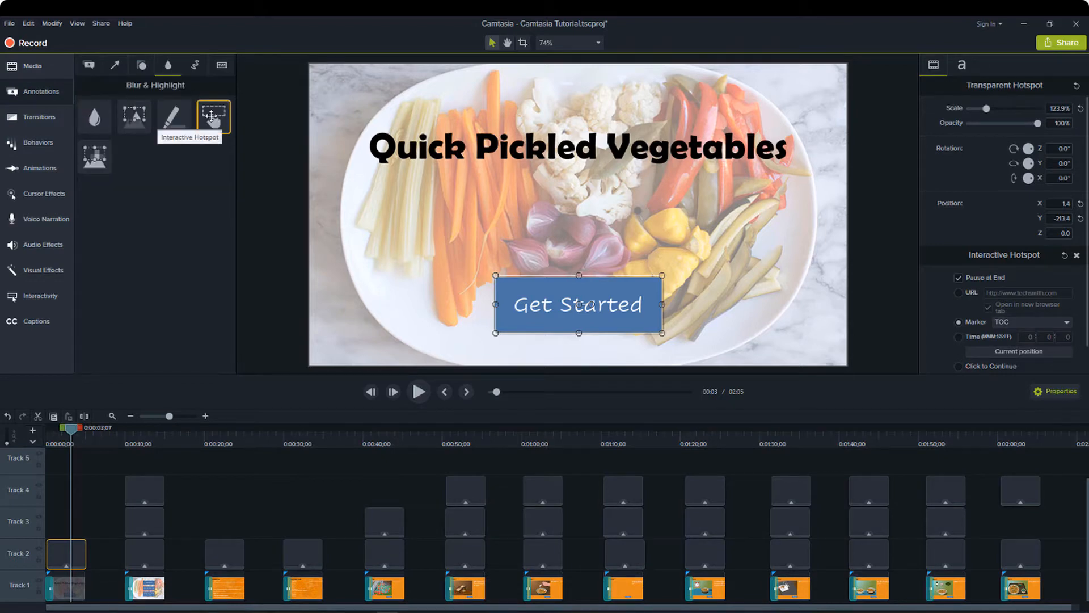
mouse_move(211, 116)
left_mouse_down()
mouse_move(363, 250)
mouse_move(450, 259)
mouse_move(536, 299)
mouse_move(255, 215)
mouse_move(170, 219)
left_mouse_up()
left_click(536, 315)
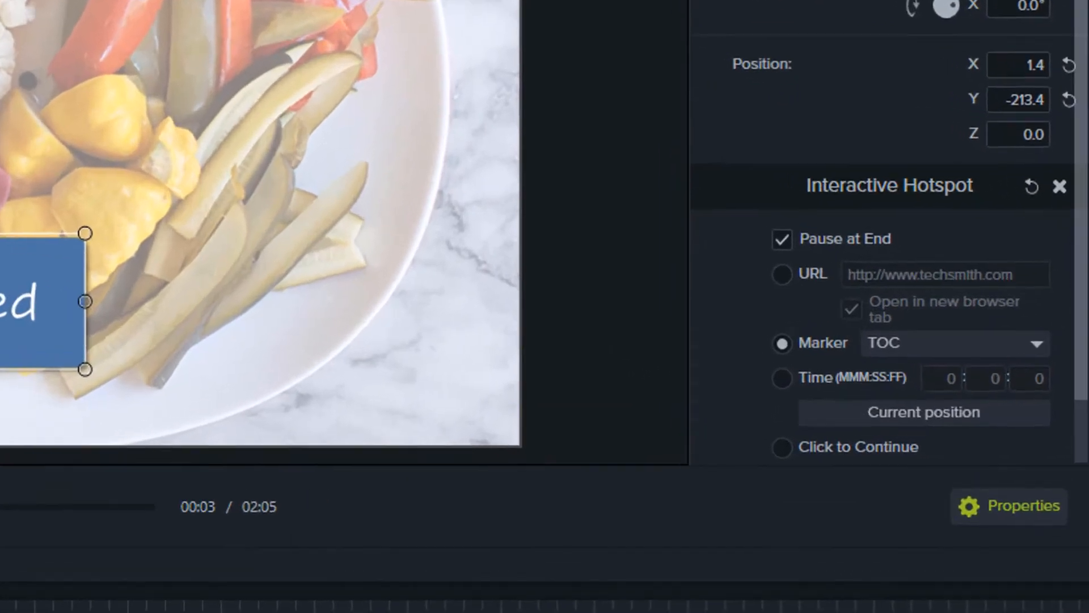
Check the Get Started hotspot's Pause at End option and TOC marker target, and test its jump
scroll(1084, 262, "down", 2)
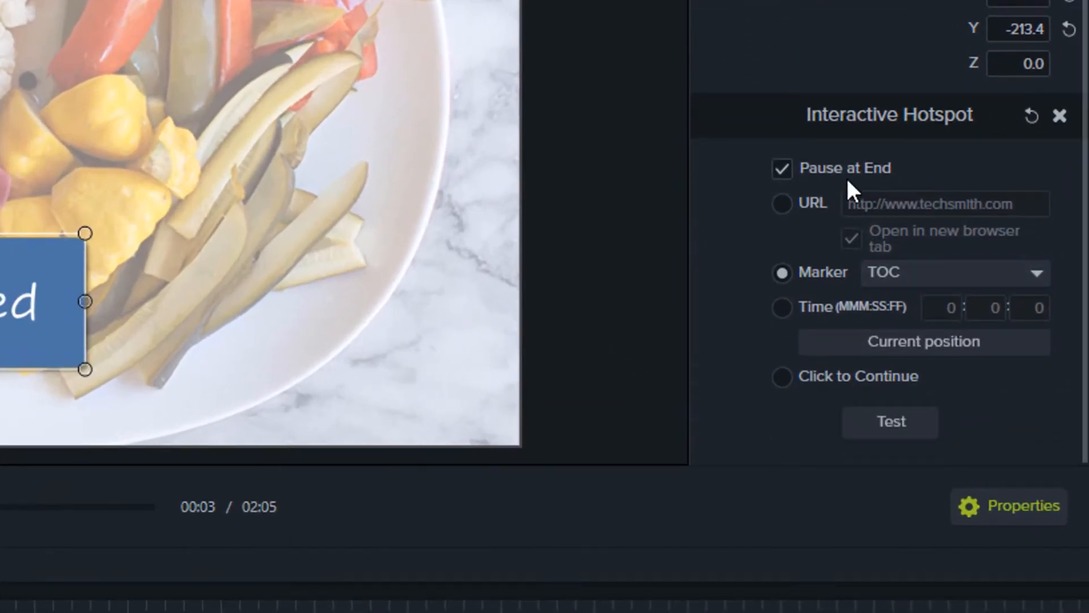
left_click(783, 165)
left_click(1035, 274)
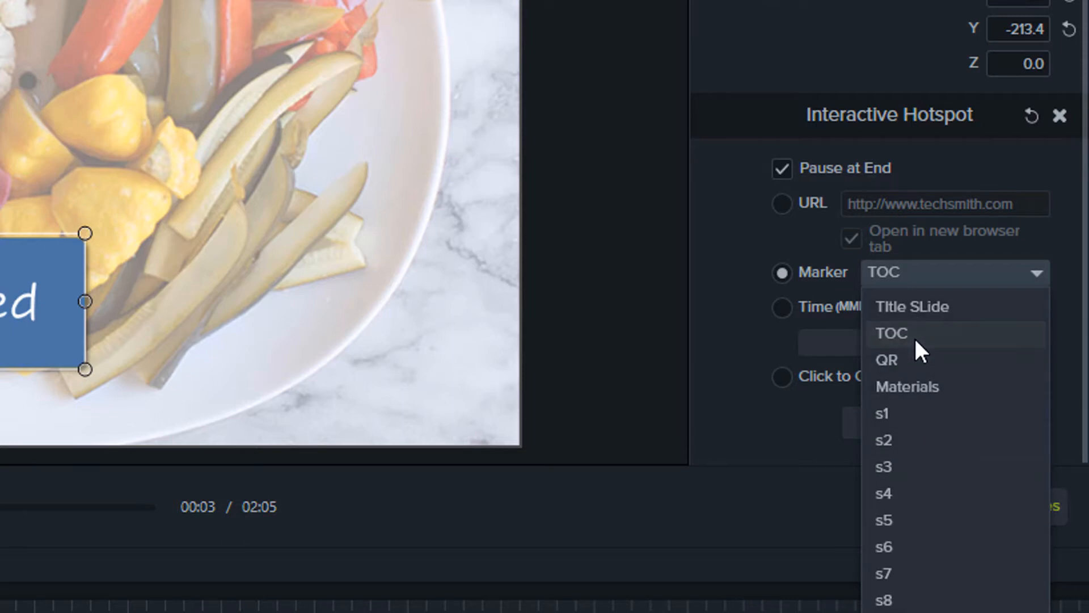
left_click(962, 275)
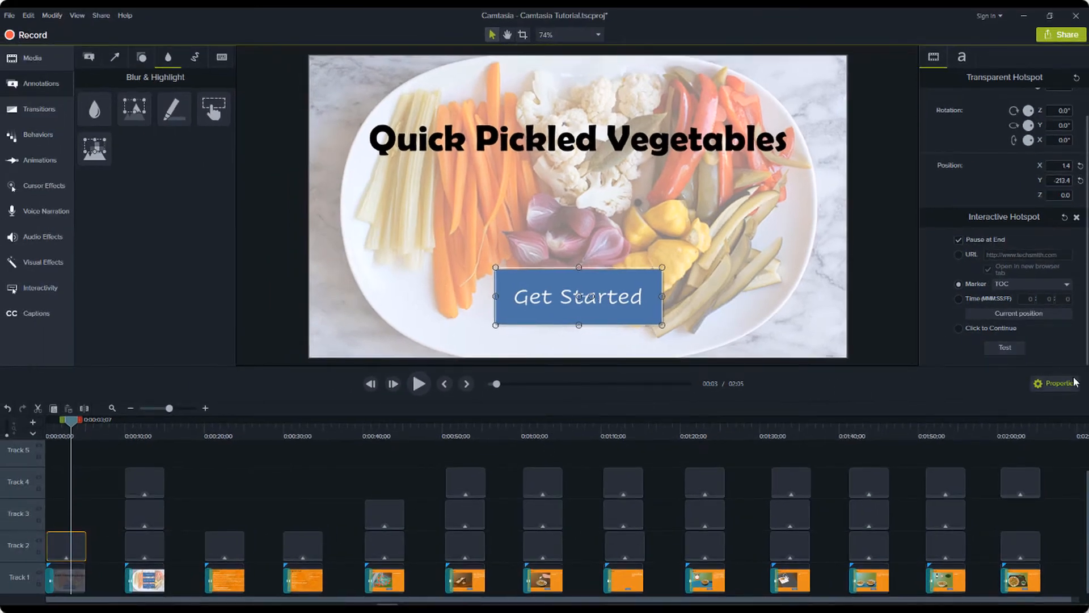
left_click(1007, 349)
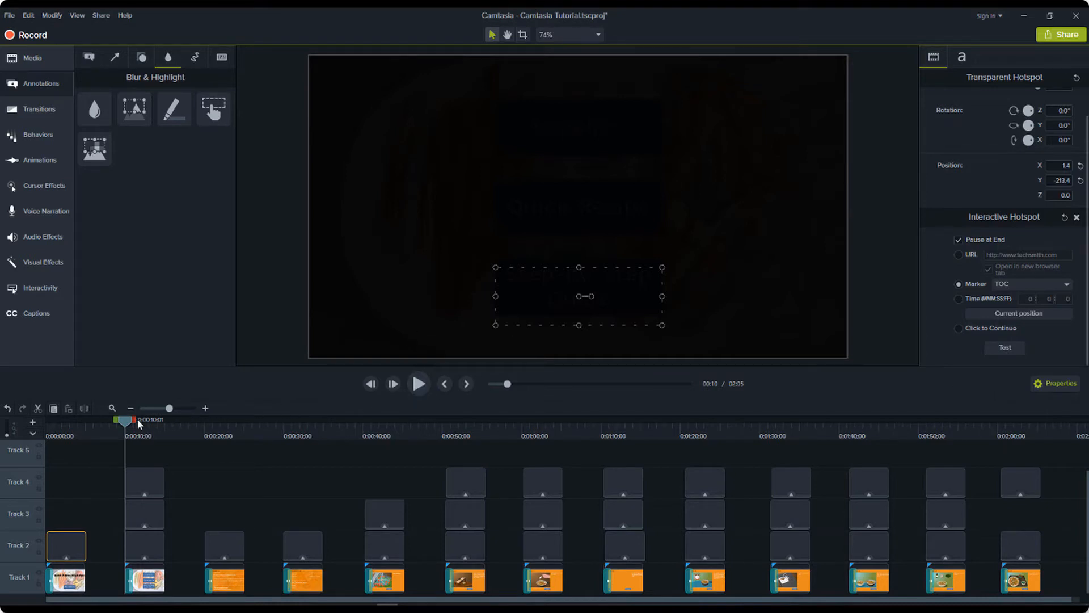
Try a Fade transition at the end of the table of contents slide clip, and delete it again
left_click_drag(127, 421, 125, 421)
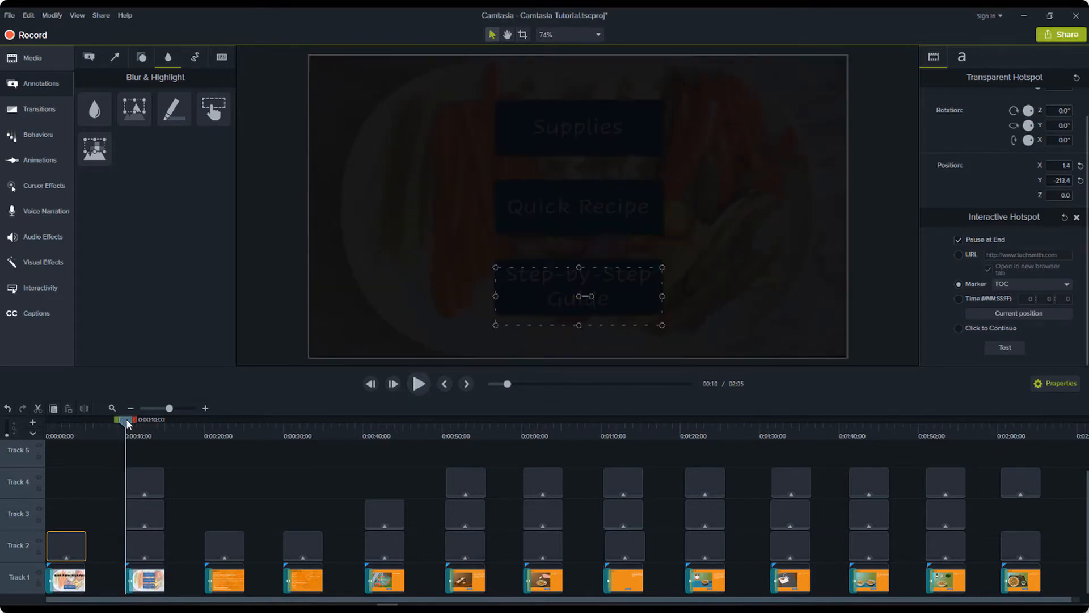
left_click(38, 109)
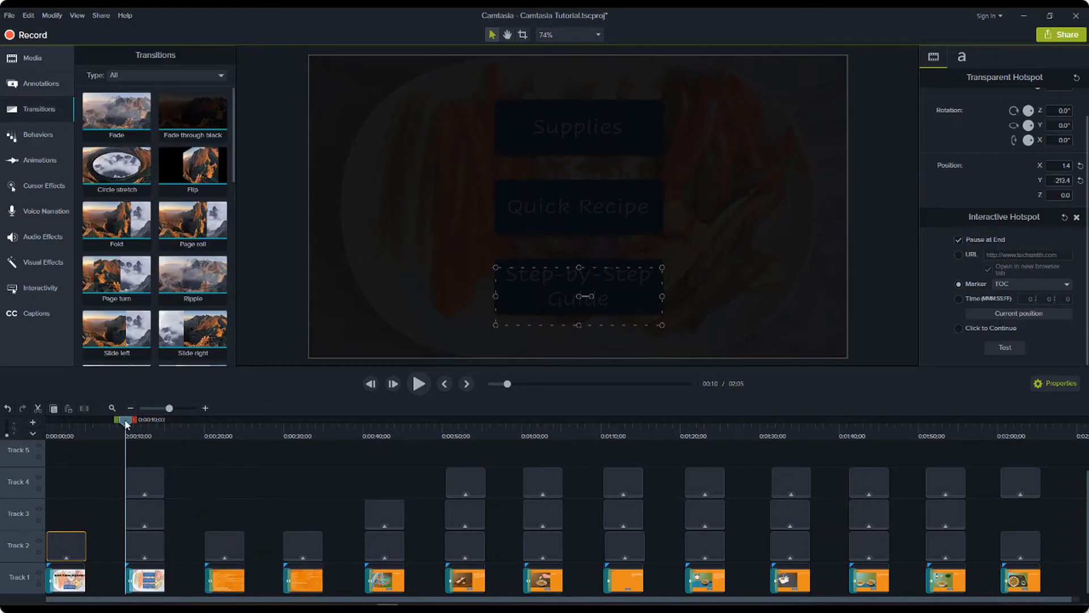
left_click_drag(126, 421, 143, 421)
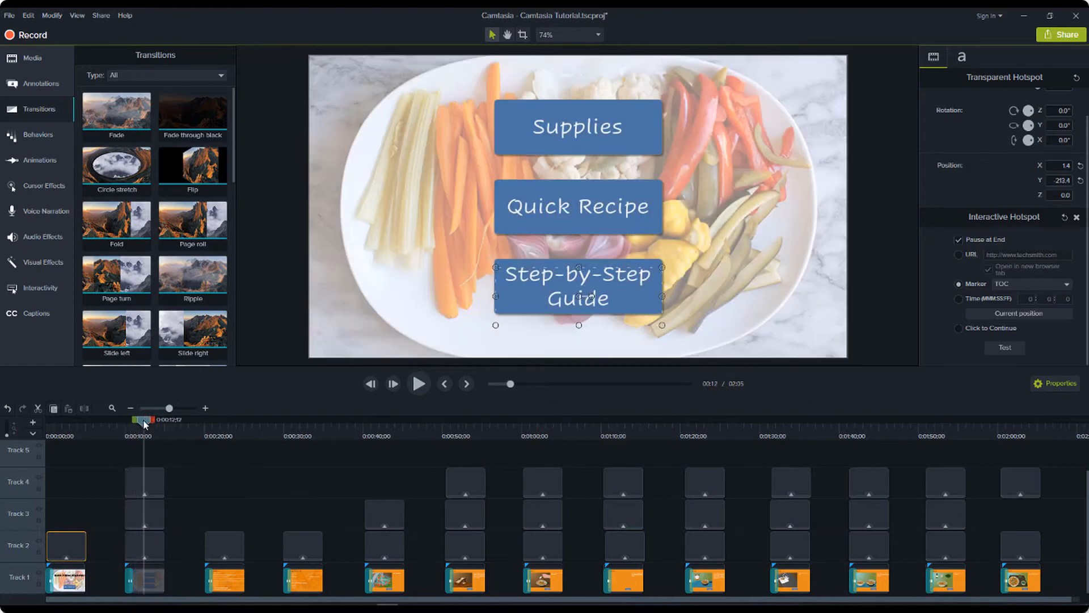
left_click_drag(123, 123, 159, 578)
mouse_move(145, 421)
left_mouse_down()
mouse_move(170, 426)
mouse_move(151, 425)
left_mouse_up()
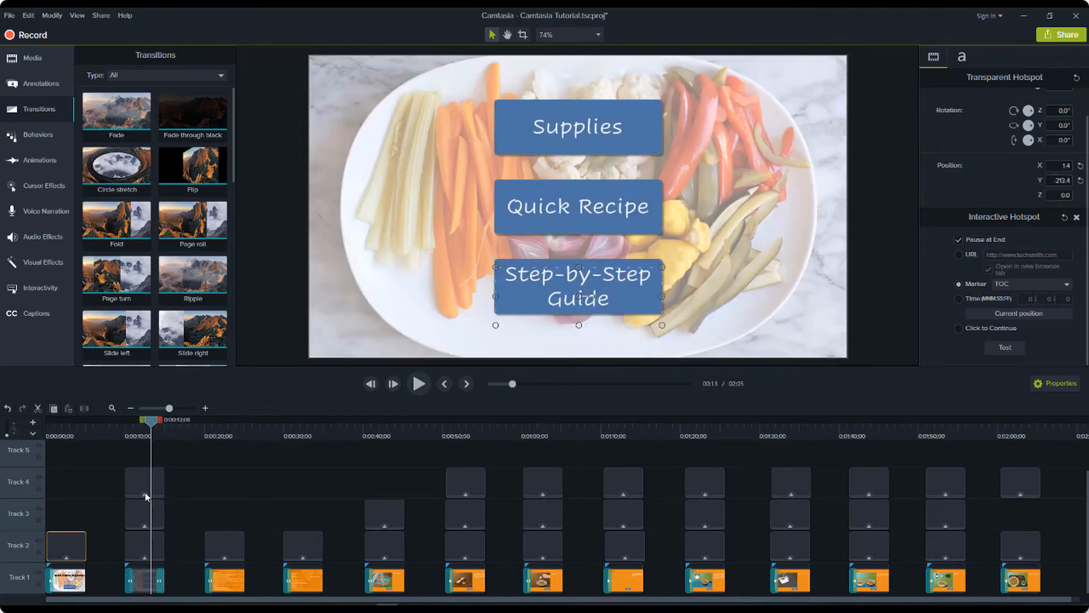
left_click(161, 579)
key("Delete")
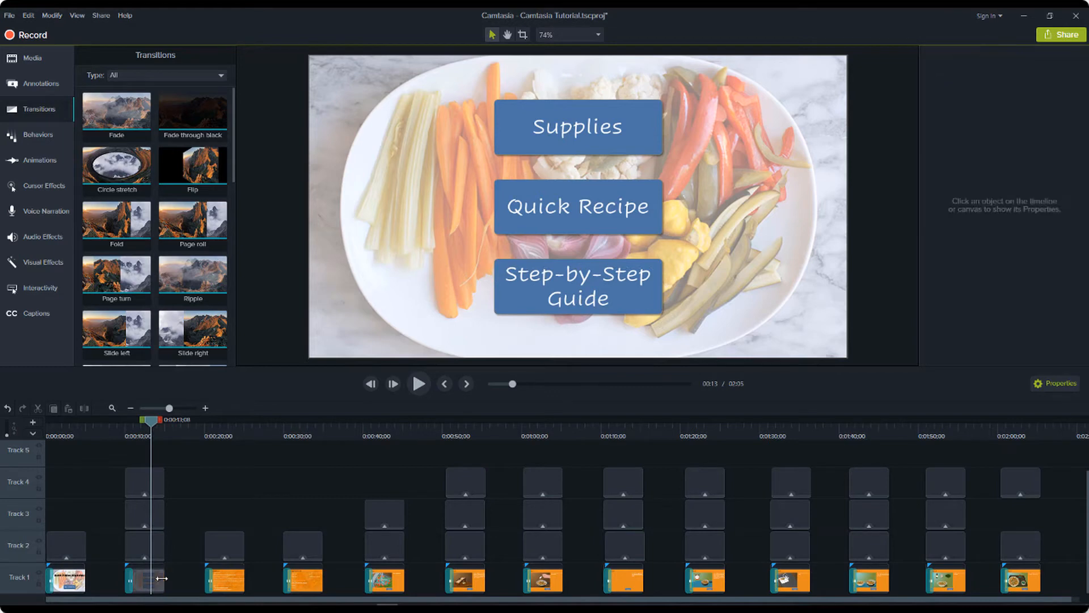
Inspect the marker targets of the back arrow and Table of Contents hotspots on the Step 2 slide
left_click(235, 543)
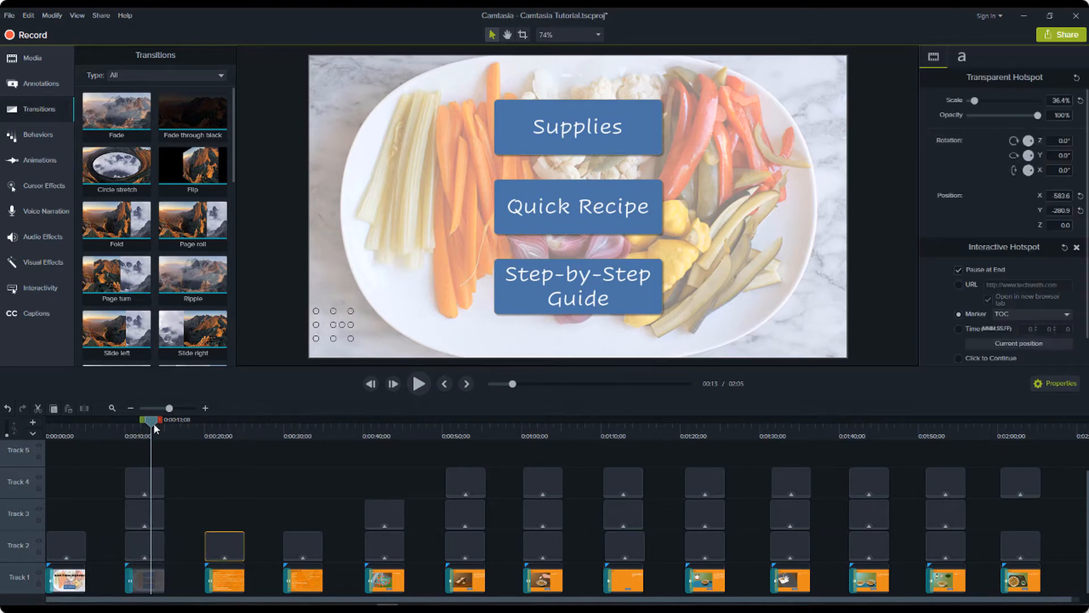
left_click_drag(151, 422, 457, 421)
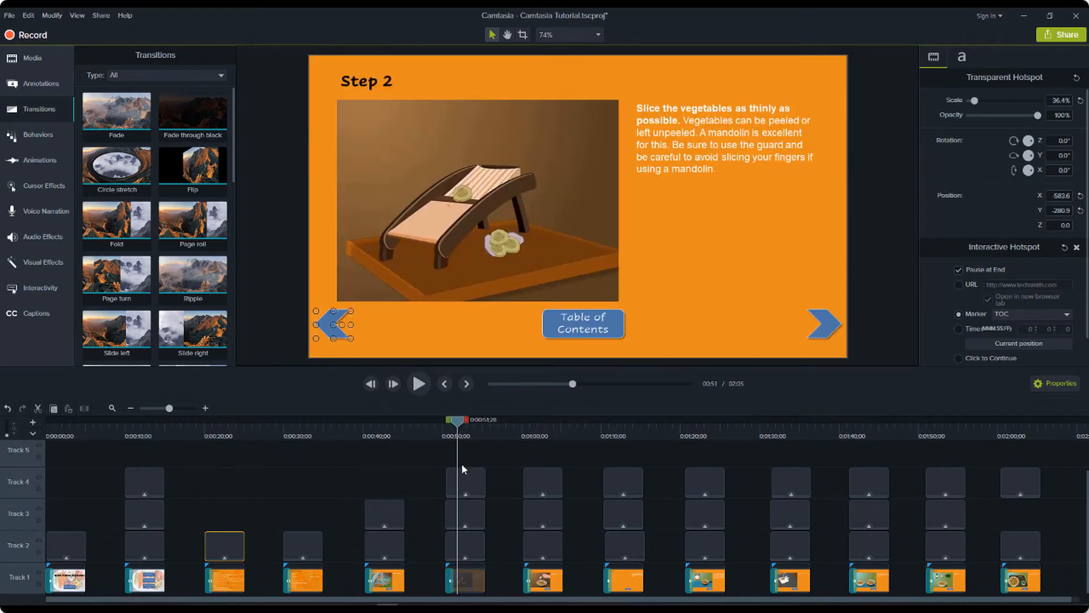
left_click(463, 482)
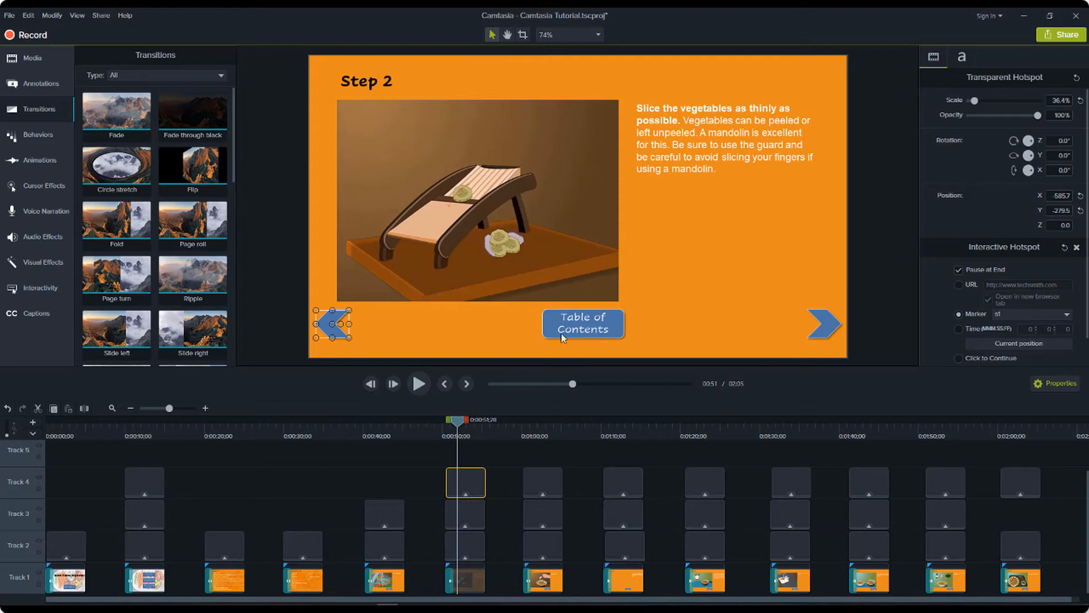
left_click(563, 329)
left_click_drag(563, 328, 559, 328)
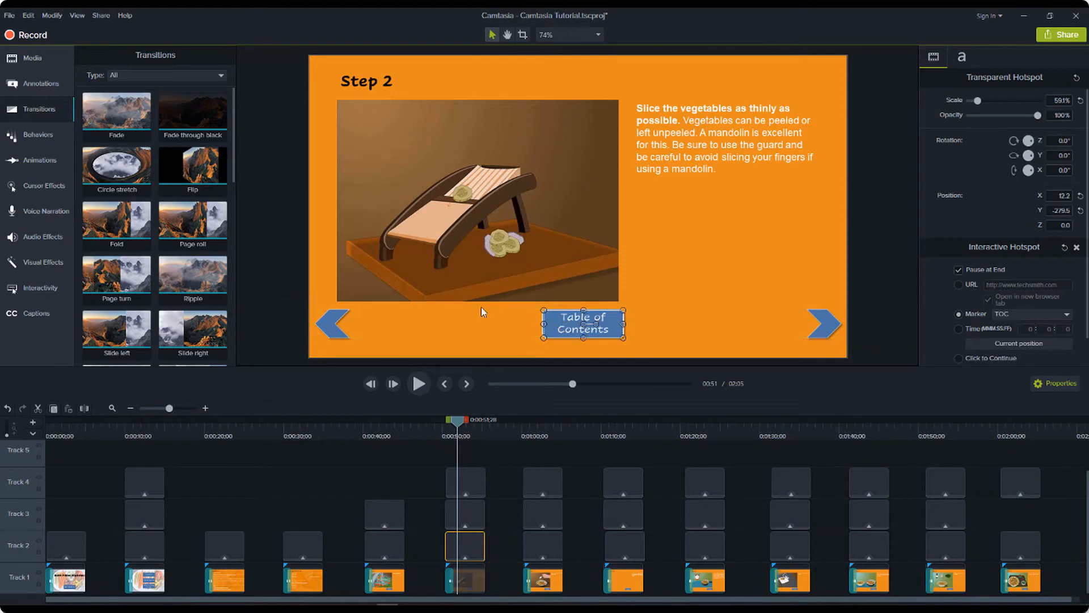
left_click_drag(457, 423, 149, 430)
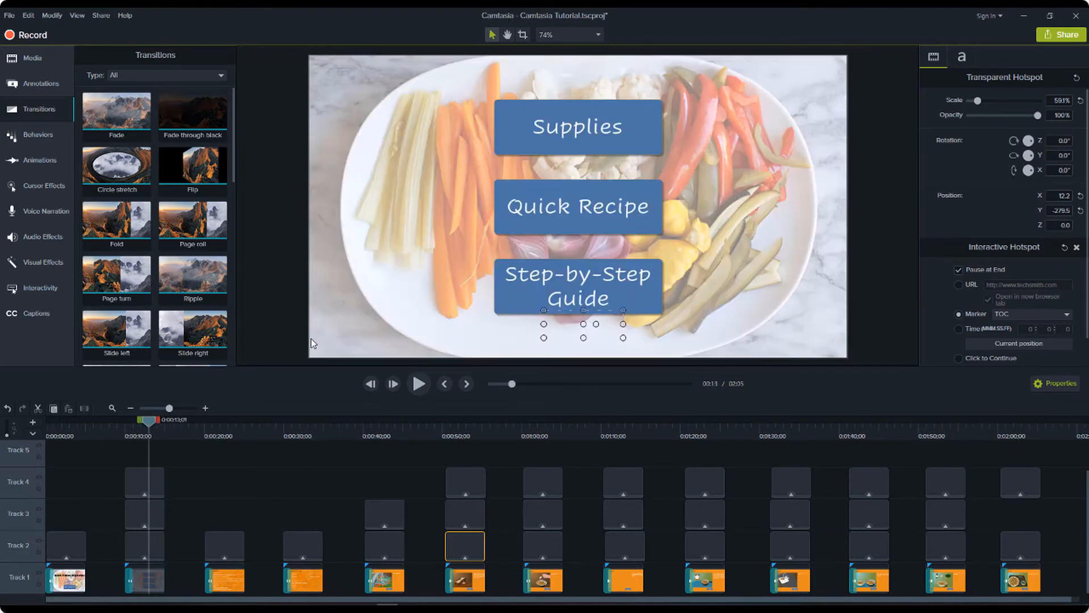
Start a local file production with custom production settings and the MP4 - Smart Player (HTML5) format
left_click(102, 16)
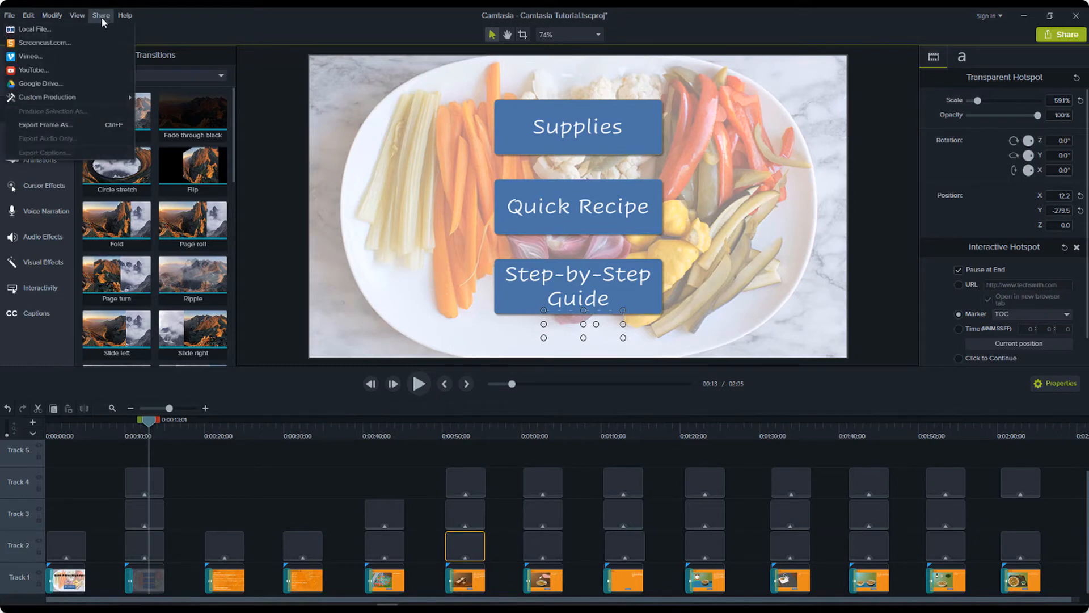
left_click(99, 28)
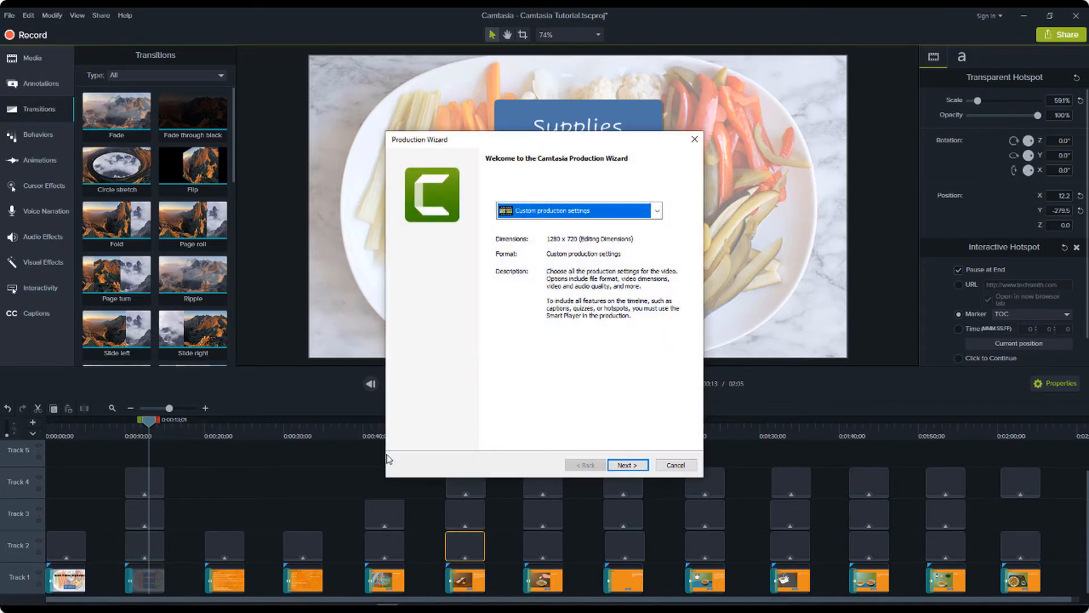
left_click(657, 211)
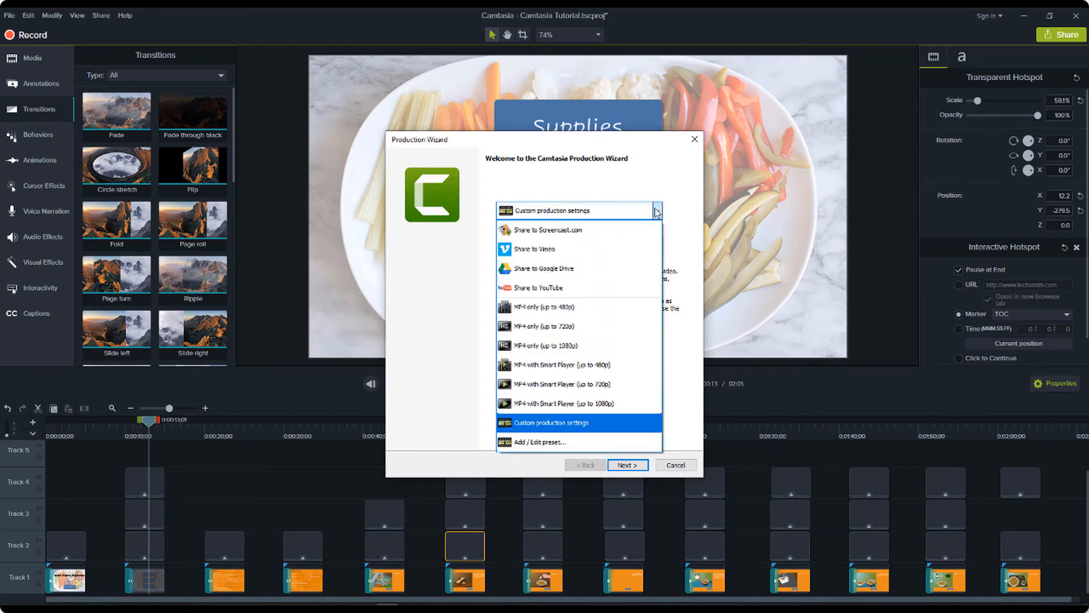
left_click(623, 421)
left_click(627, 465)
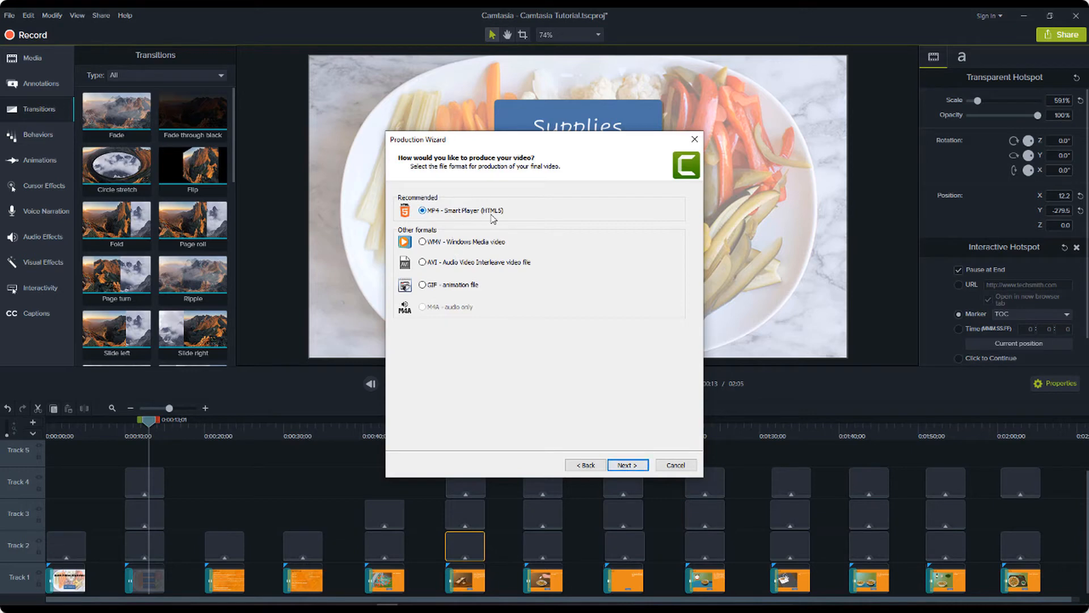
left_click(627, 464)
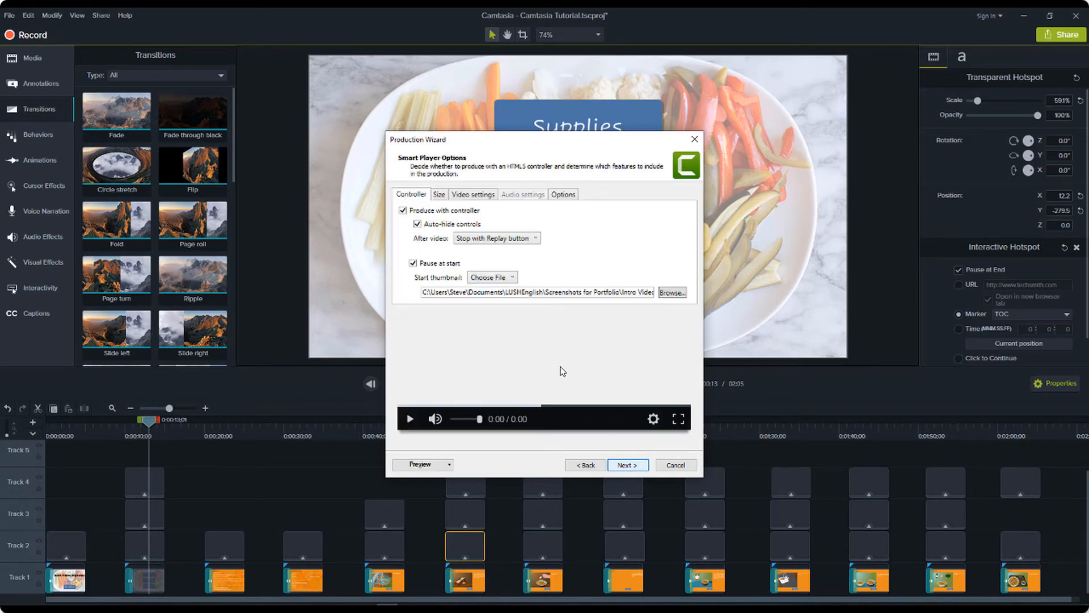
Turn off Produce with controller, go through the video options to the output settings, and cancel the production
left_click(403, 210)
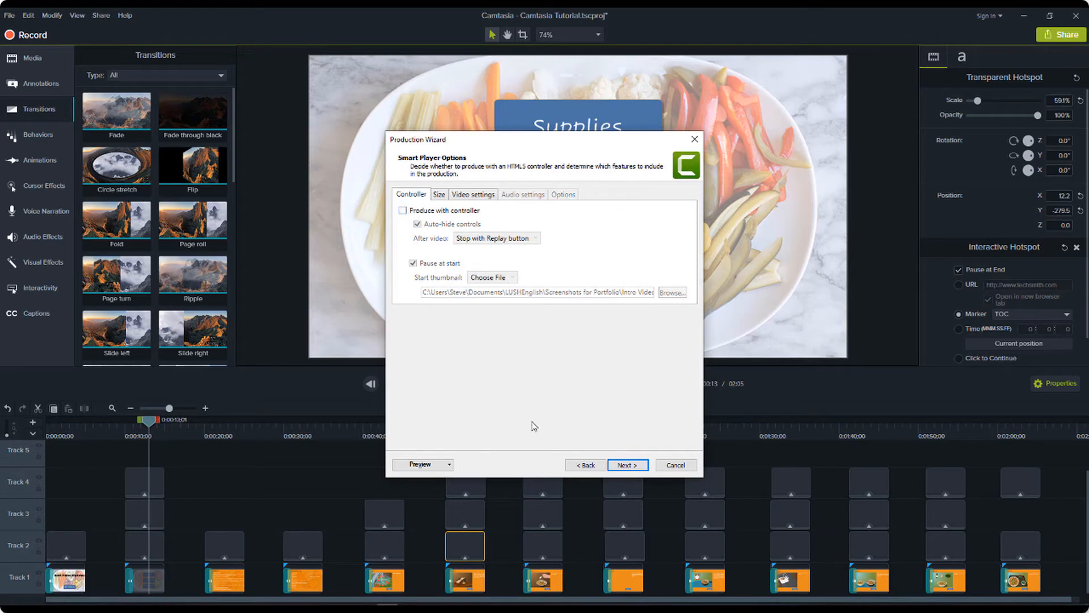
left_click(626, 465)
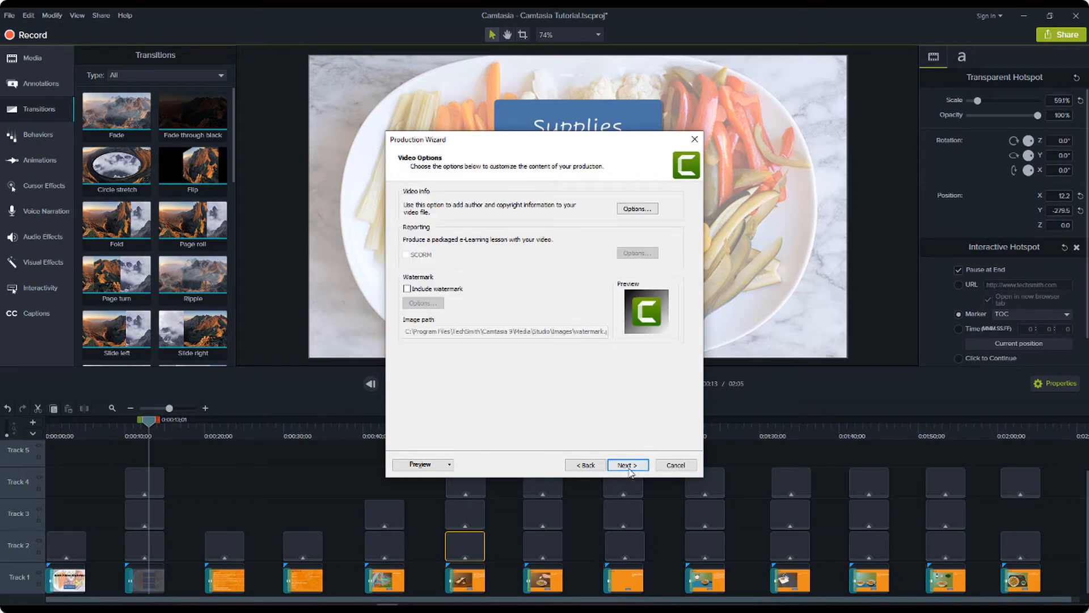
left_click(628, 469)
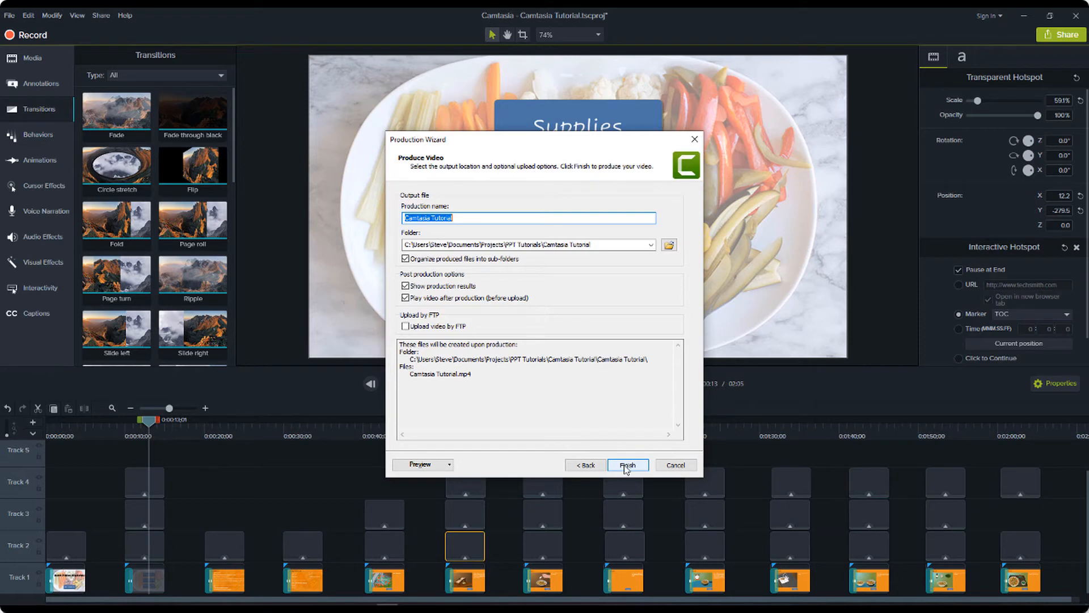
left_click(676, 465)
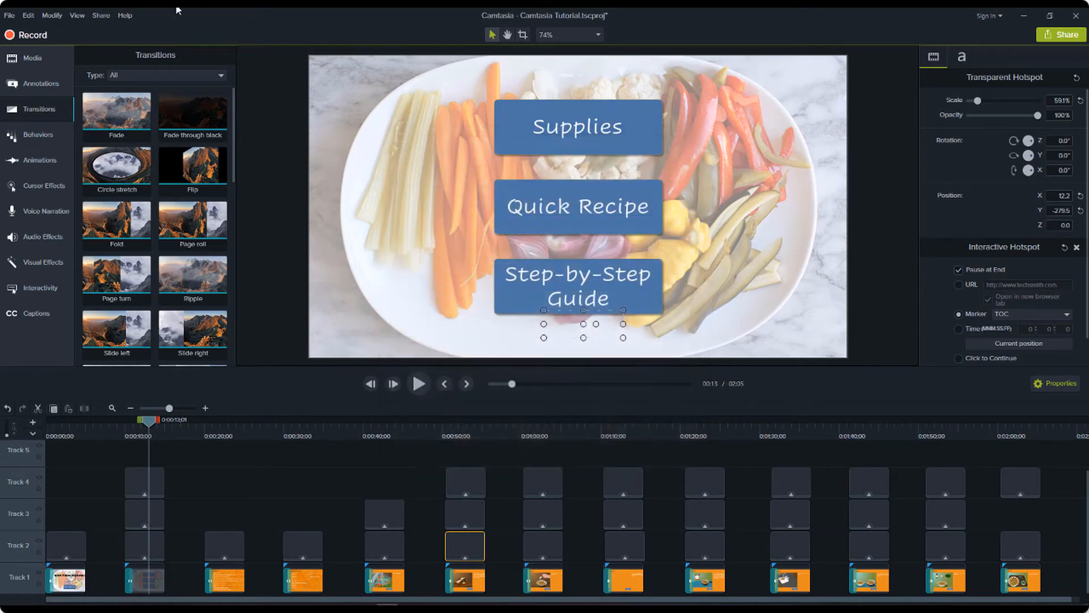
Switch to the TechSmith Screencast library in the browser and upload Camtasia Tutorial.mp4 from the Camtasia Tutorial production folder
left_click(101, 14)
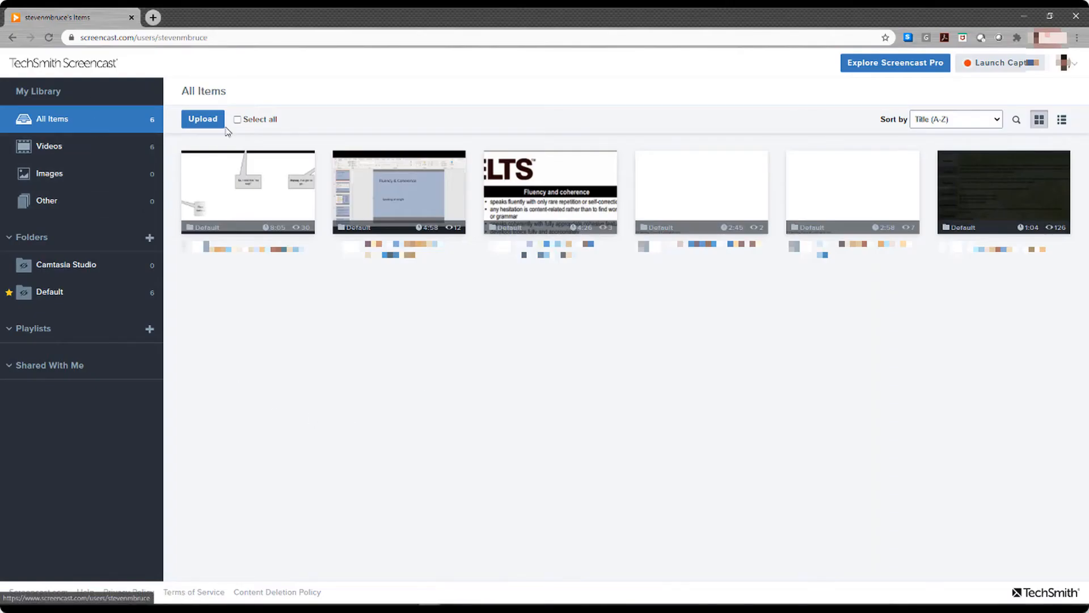
left_click(206, 120)
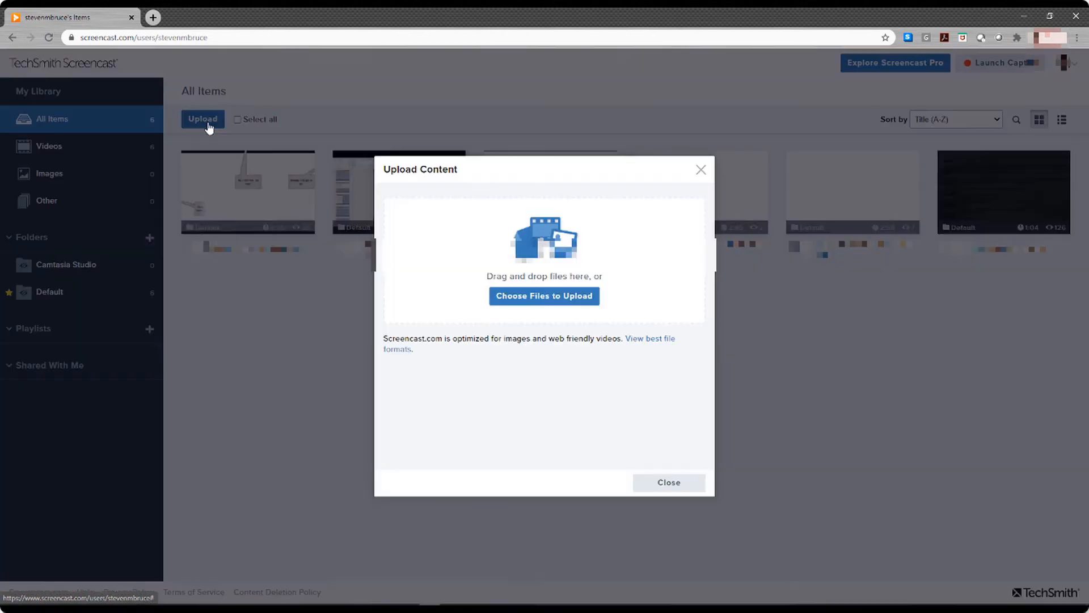
left_click(546, 300)
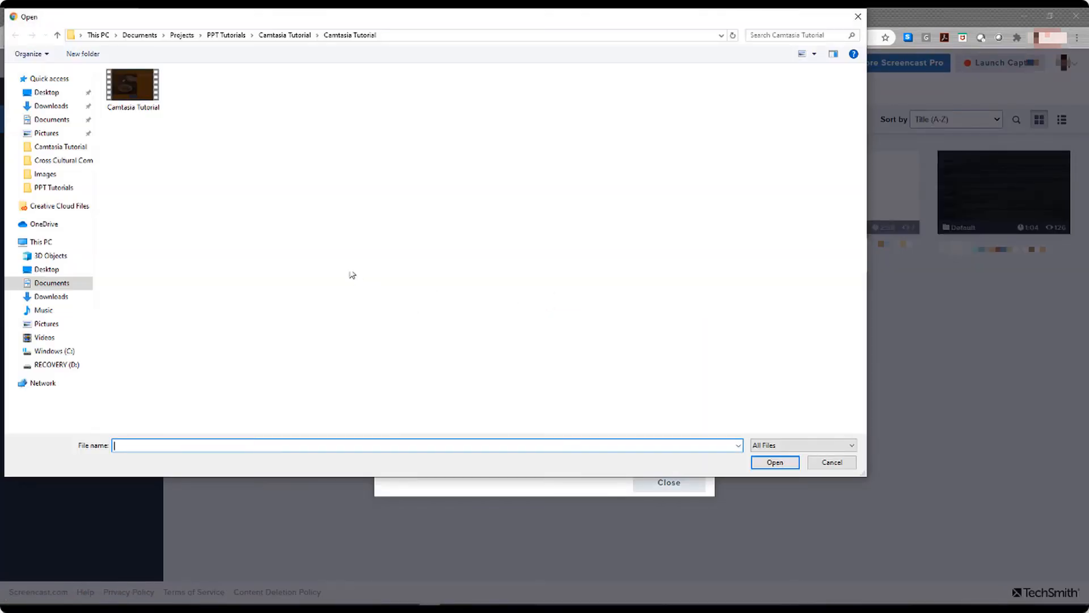
left_click(57, 35)
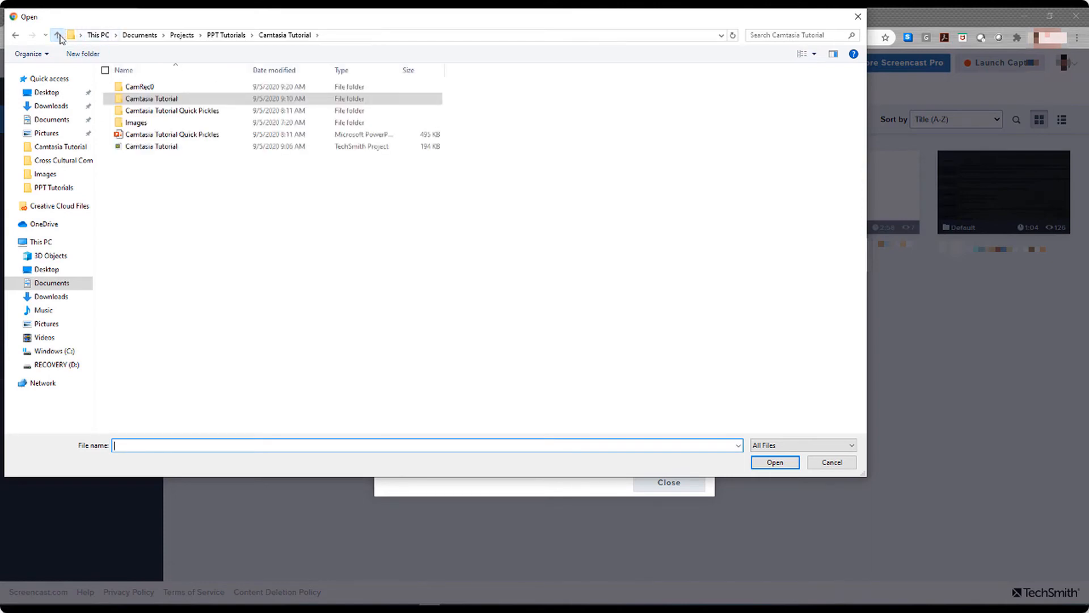
double_click(156, 100)
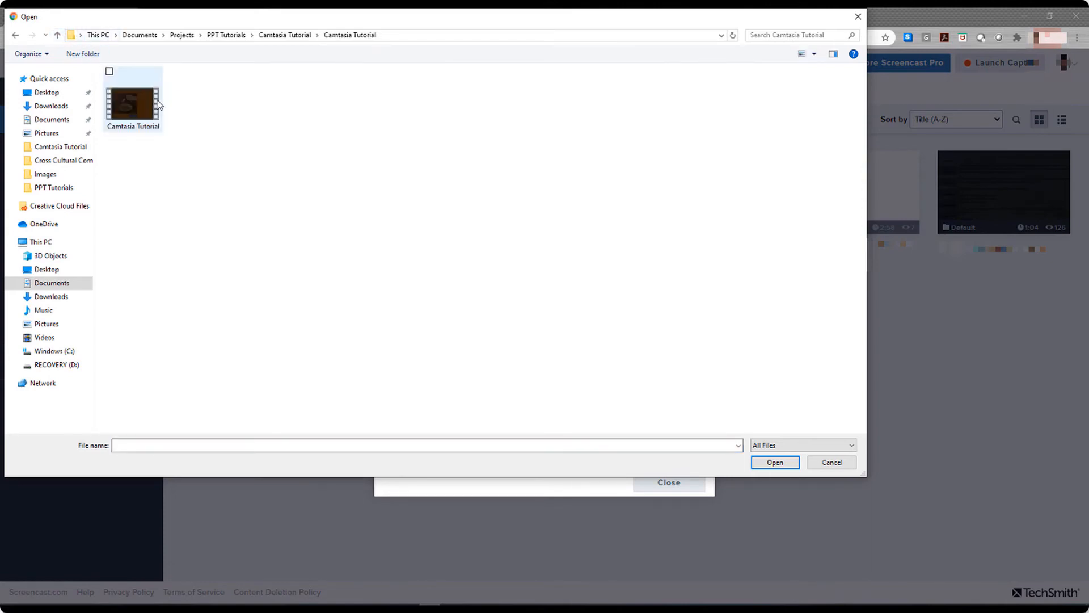
left_click(148, 119)
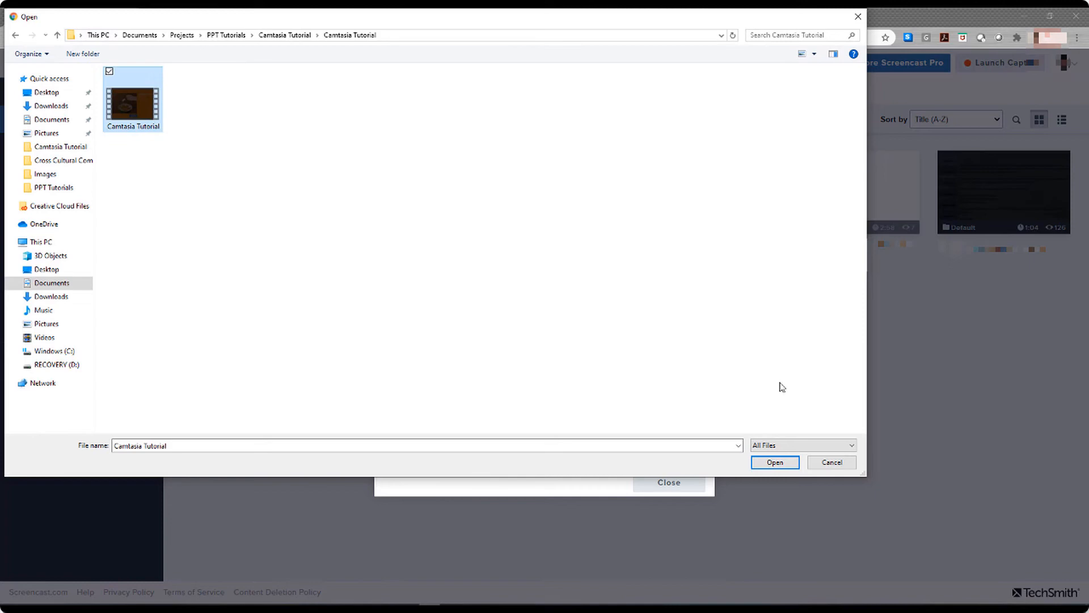
left_click(774, 462)
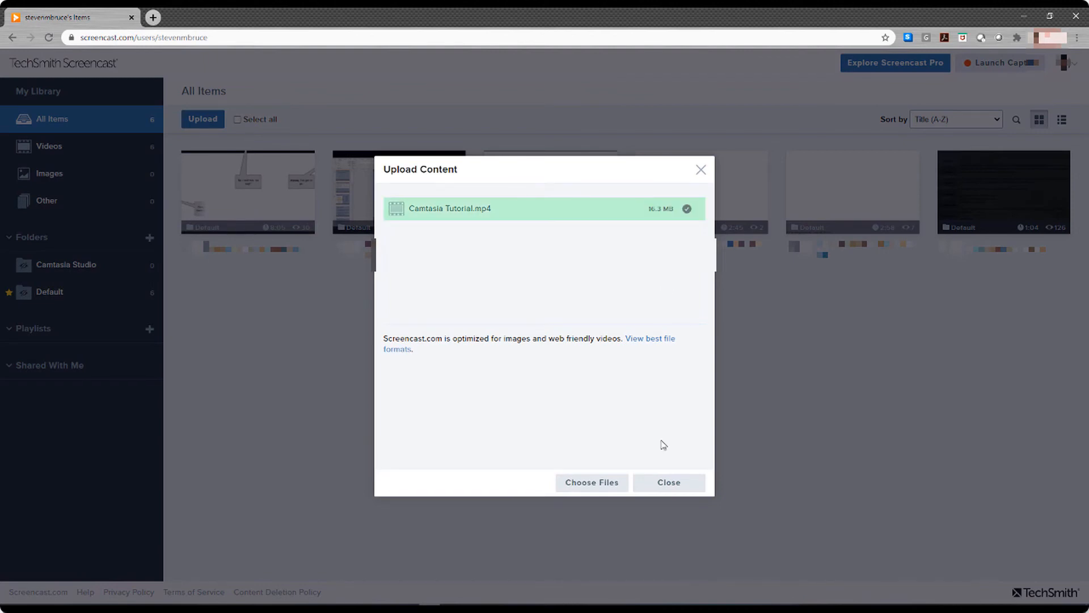
left_click(664, 483)
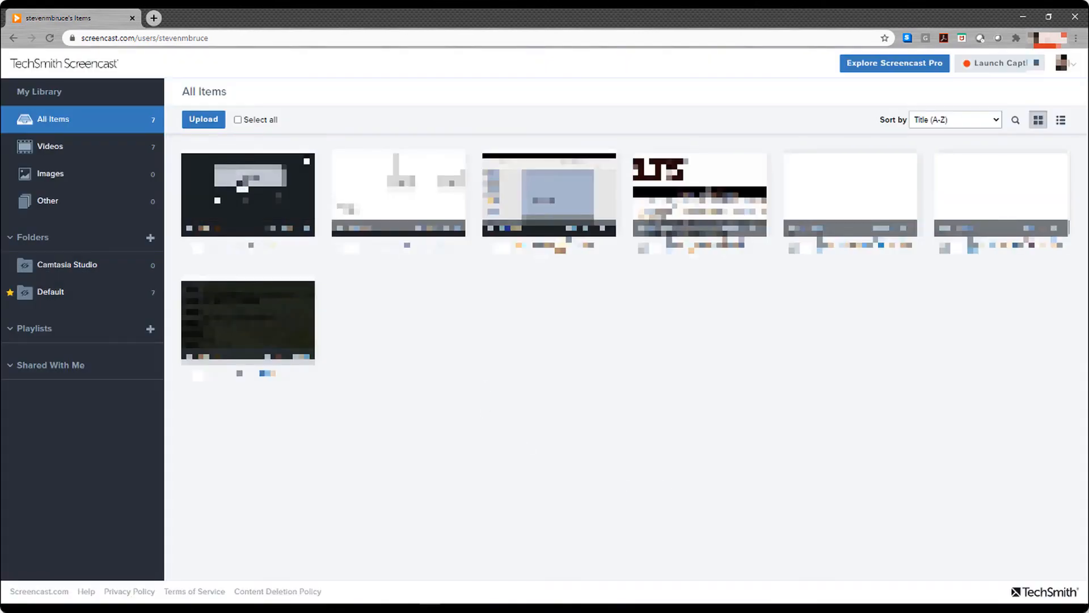
Play the uploaded Camtasia Tutorial video in full screen and go forward through the slides to Step 9
left_click(240, 183)
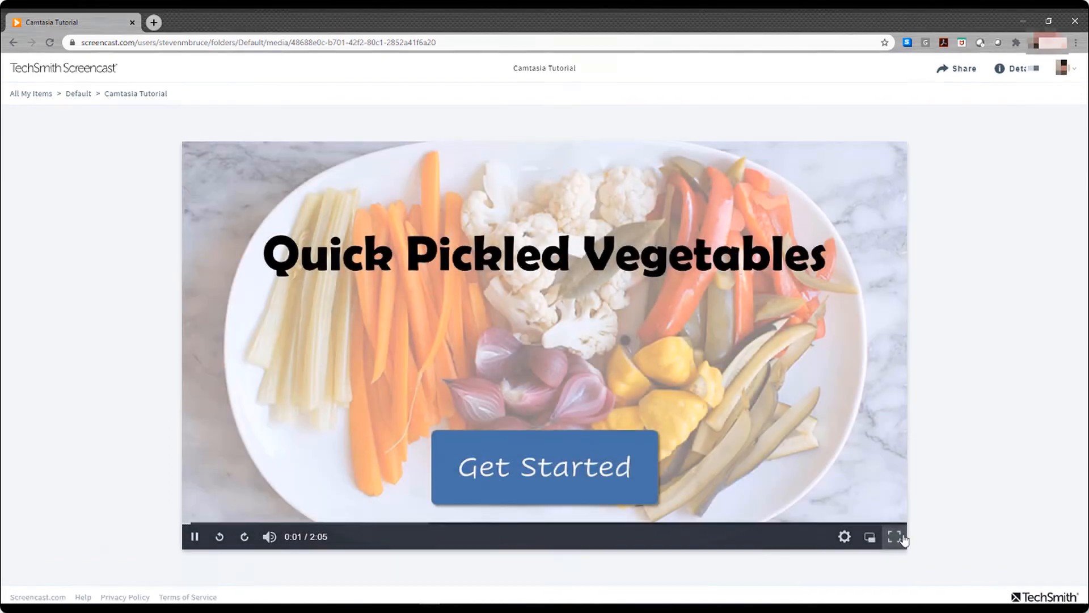
left_click(895, 537)
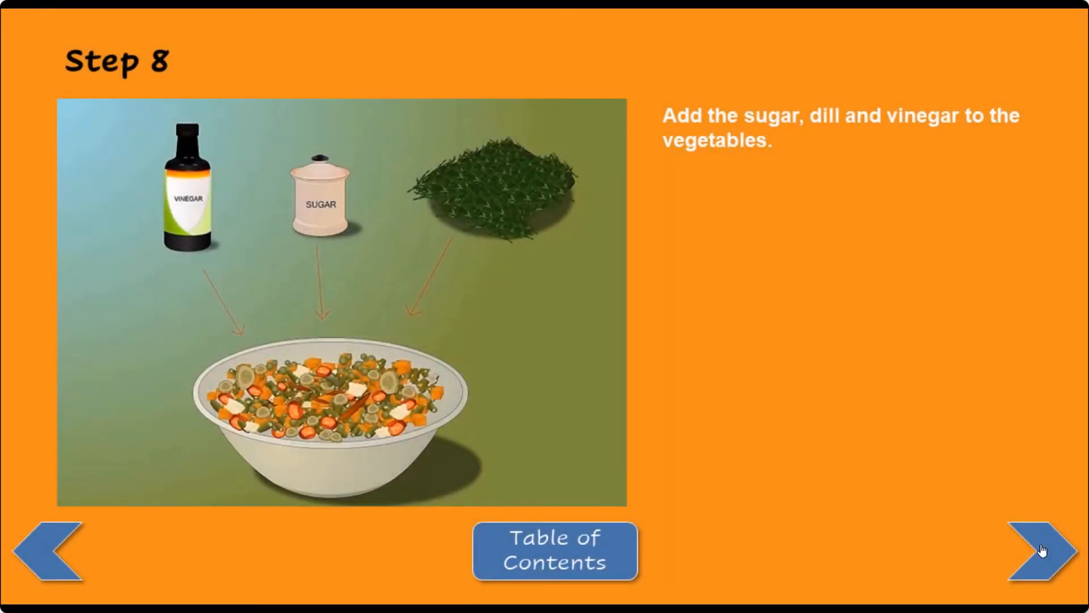
left_click(1042, 548)
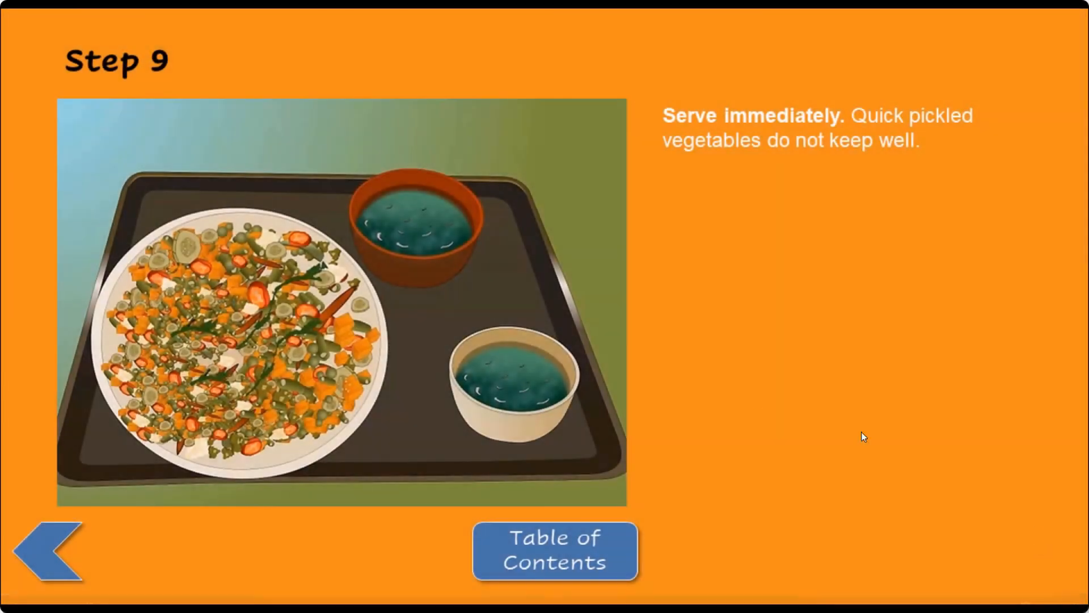
Test the back arrow hotspots by going back slide by slide from Step 9 to Step 1
left_click(54, 529)
left_click(55, 531)
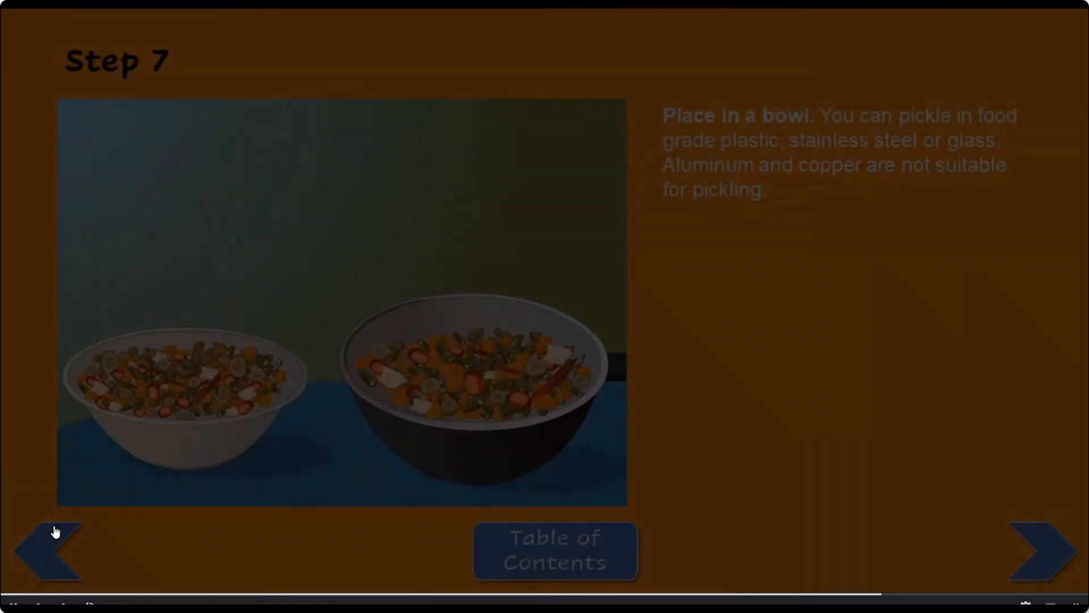
left_click(55, 530)
left_click(55, 530)
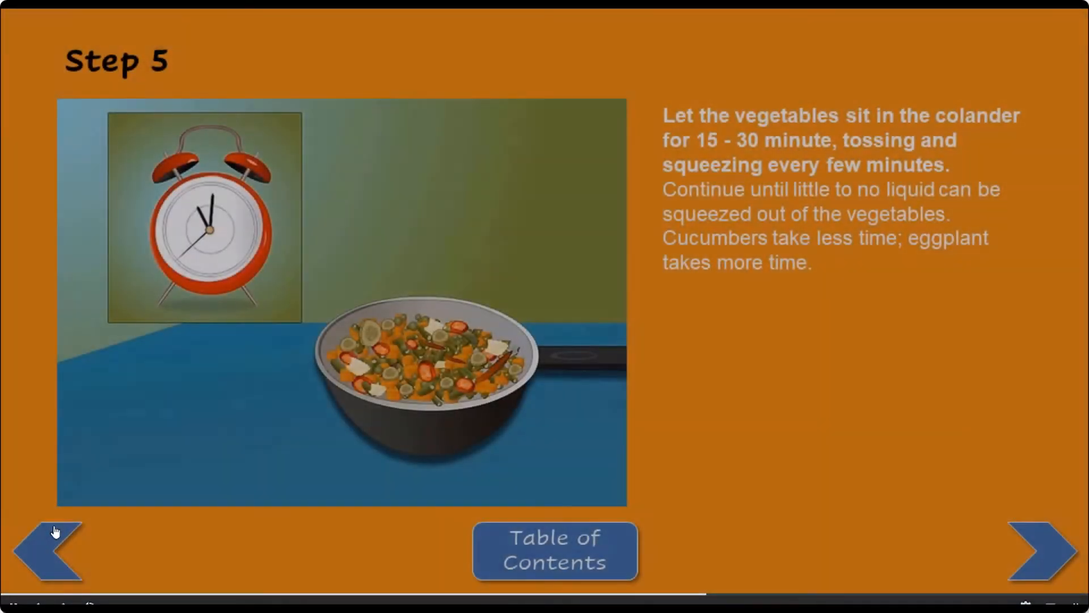
left_click(55, 530)
left_click(55, 530)
left_click(55, 530)
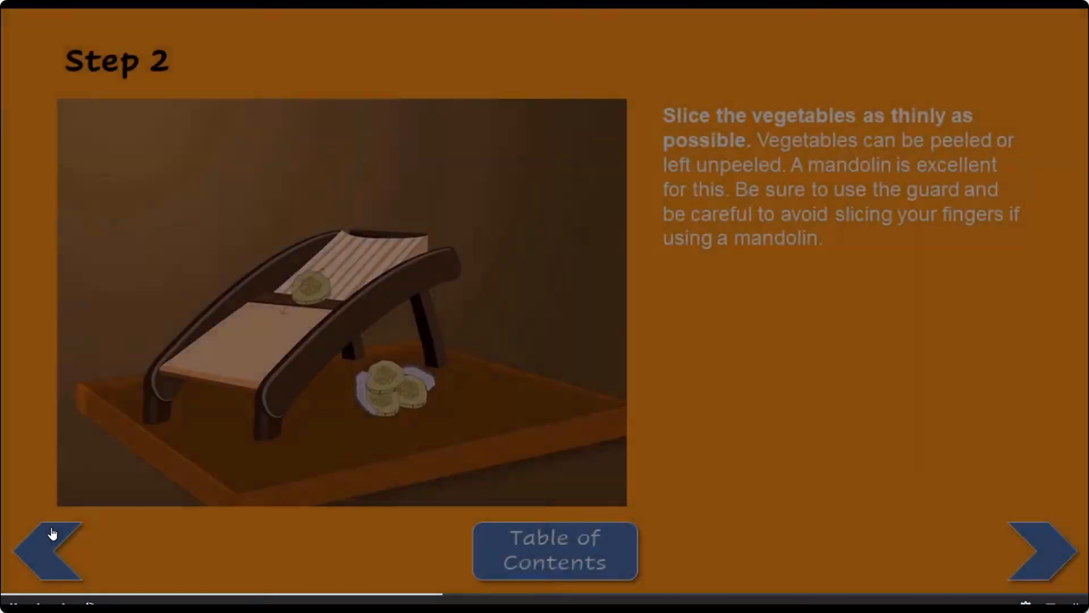
left_click(52, 530)
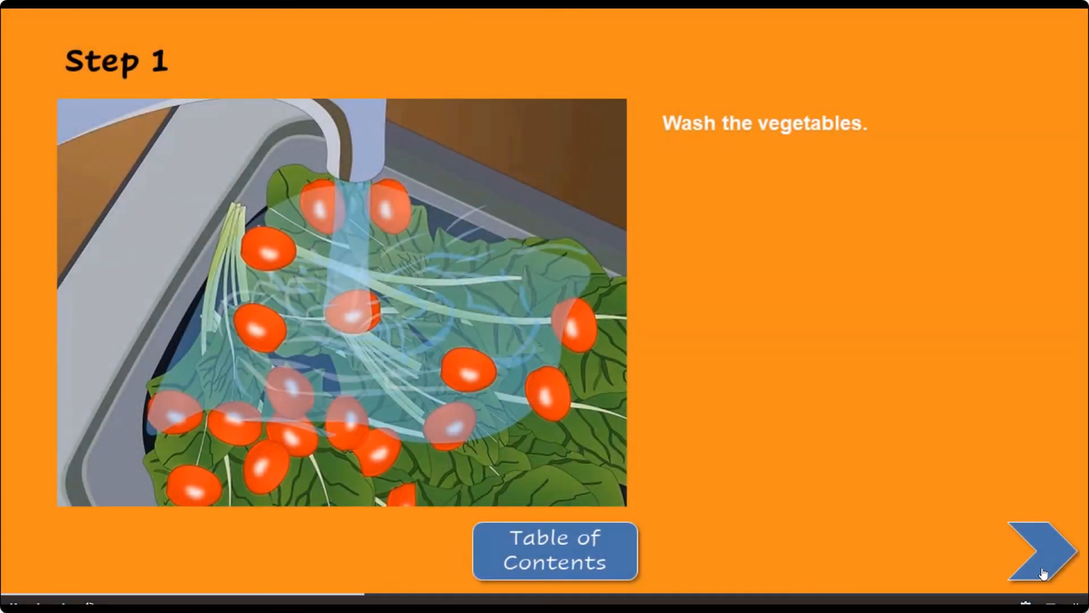
Test the forward arrow hotspots on four slides from Step 1 onward, and return to the table of contents
left_click(1043, 572)
left_click(1043, 572)
left_click(1043, 572)
left_click(1043, 572)
left_click(538, 559)
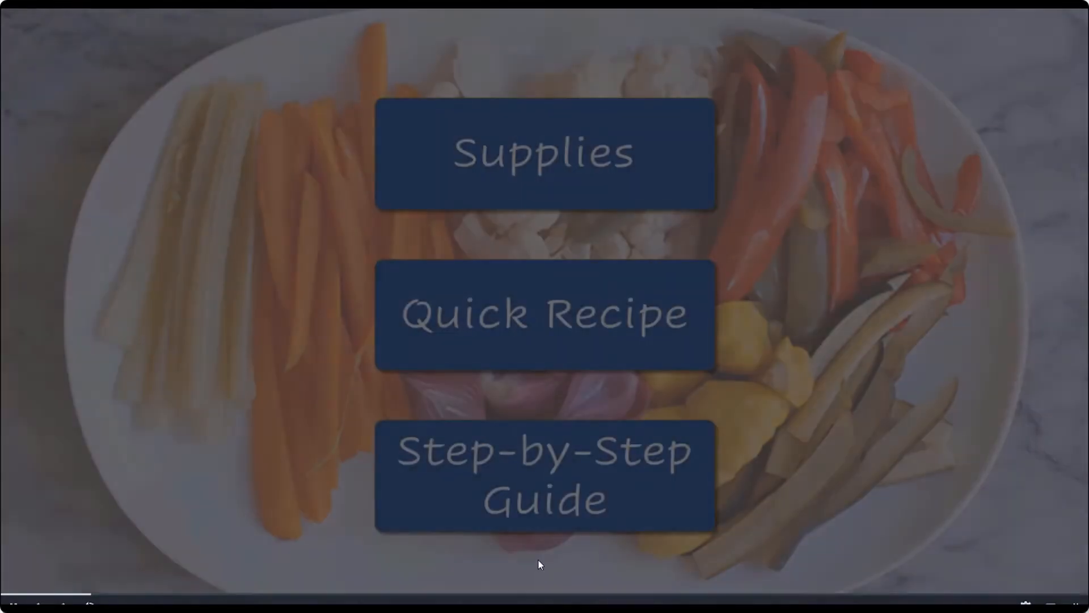
Visit the Quick Recipe slide and go back, open the Step-by-Step Guide from the table of contents, and exit full screen
left_click(528, 369)
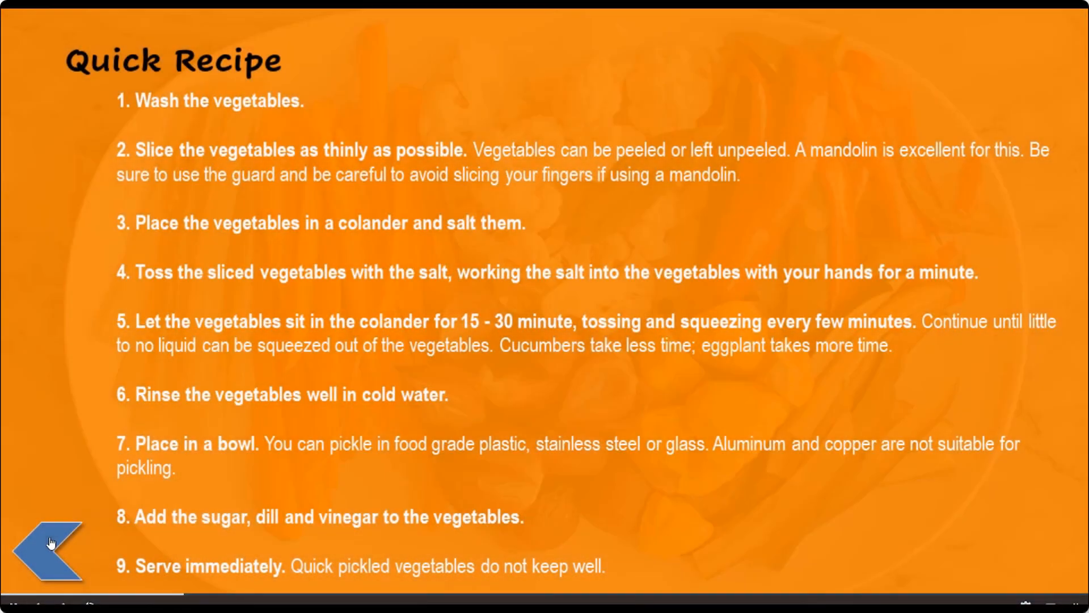
left_click(50, 546)
left_click(499, 488)
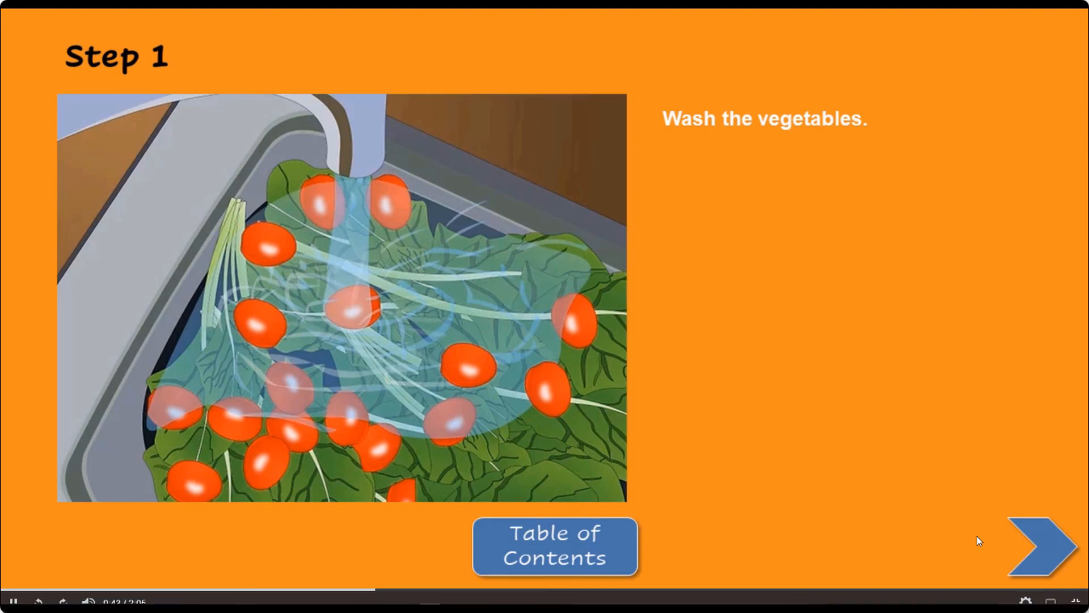
key("Escape")
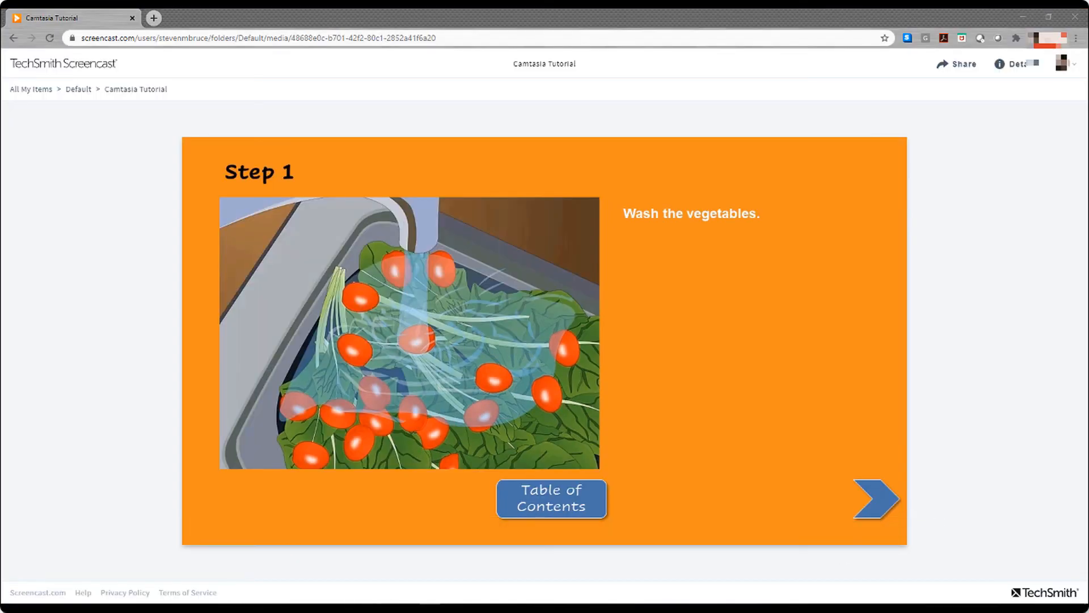